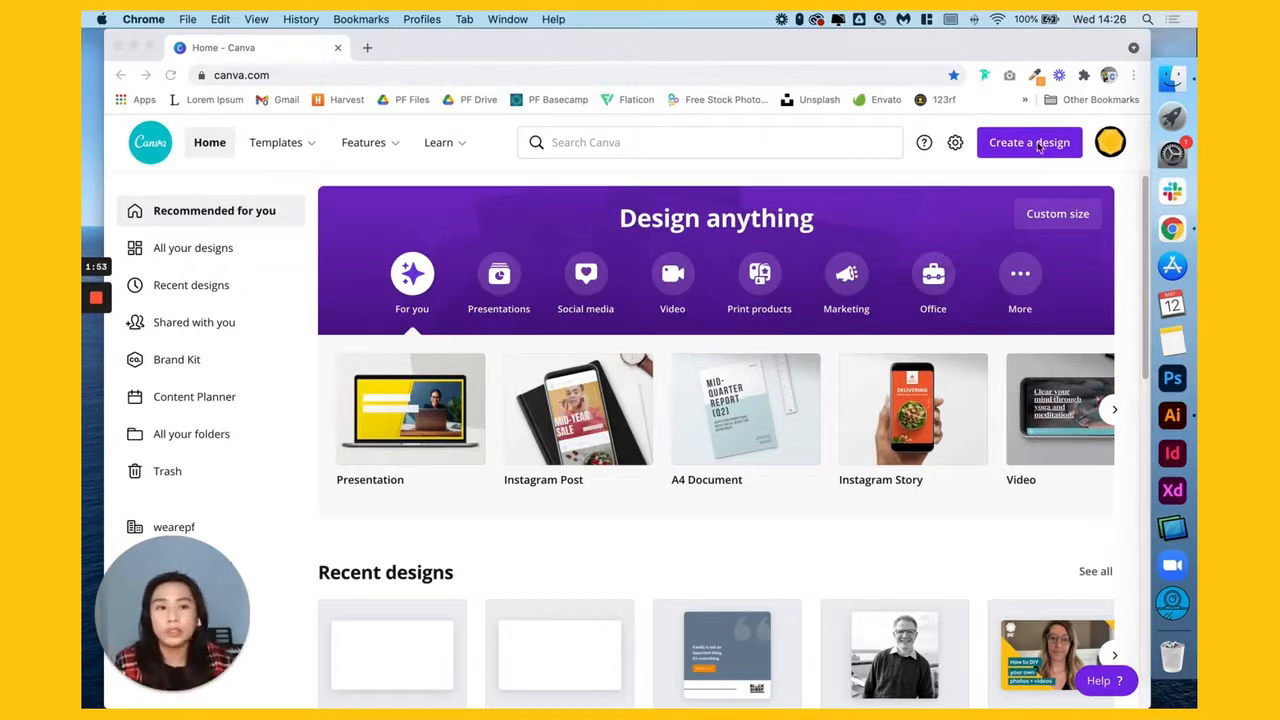
Create a new blank design using the suggested Video format
left_click(1037, 148)
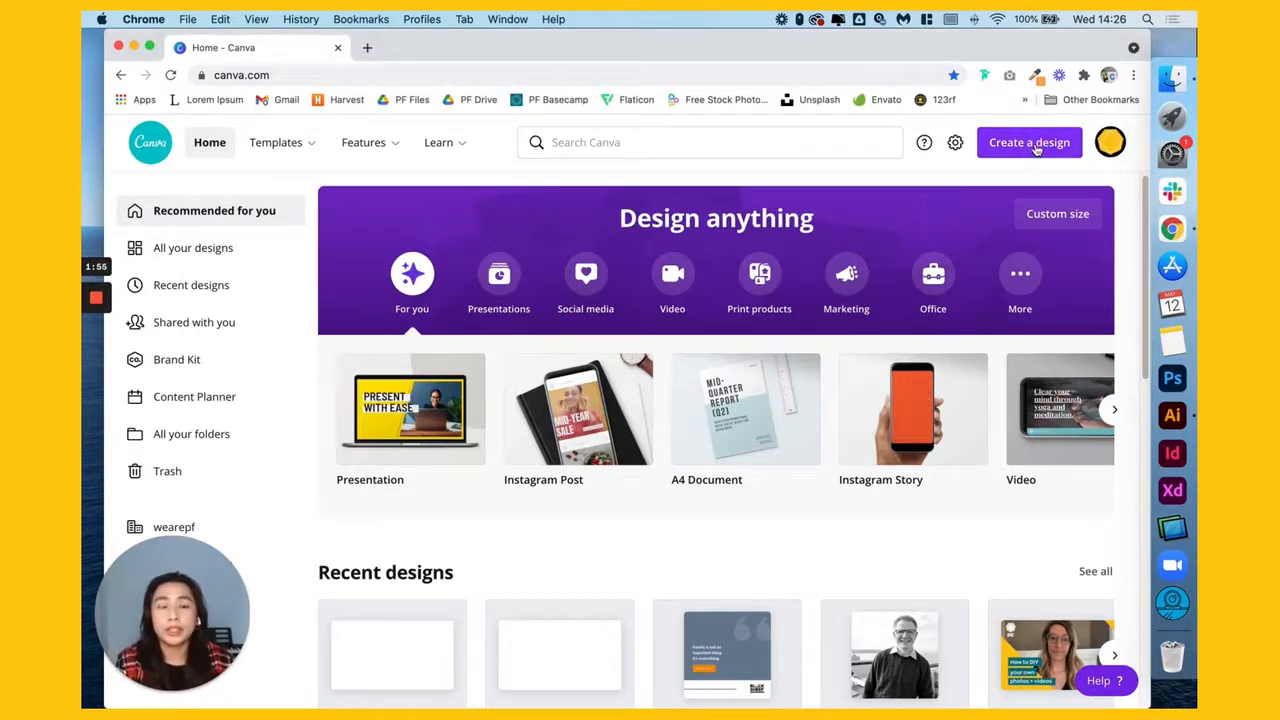
left_click(1037, 146)
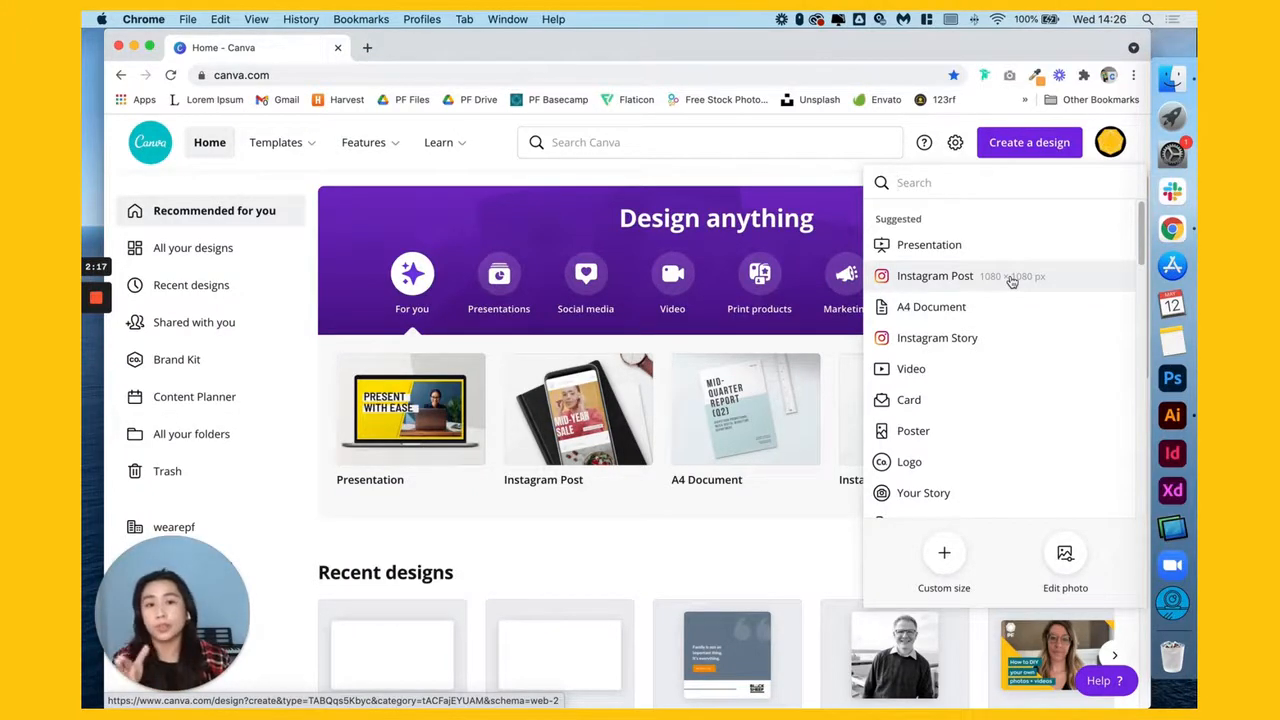
left_click(966, 376)
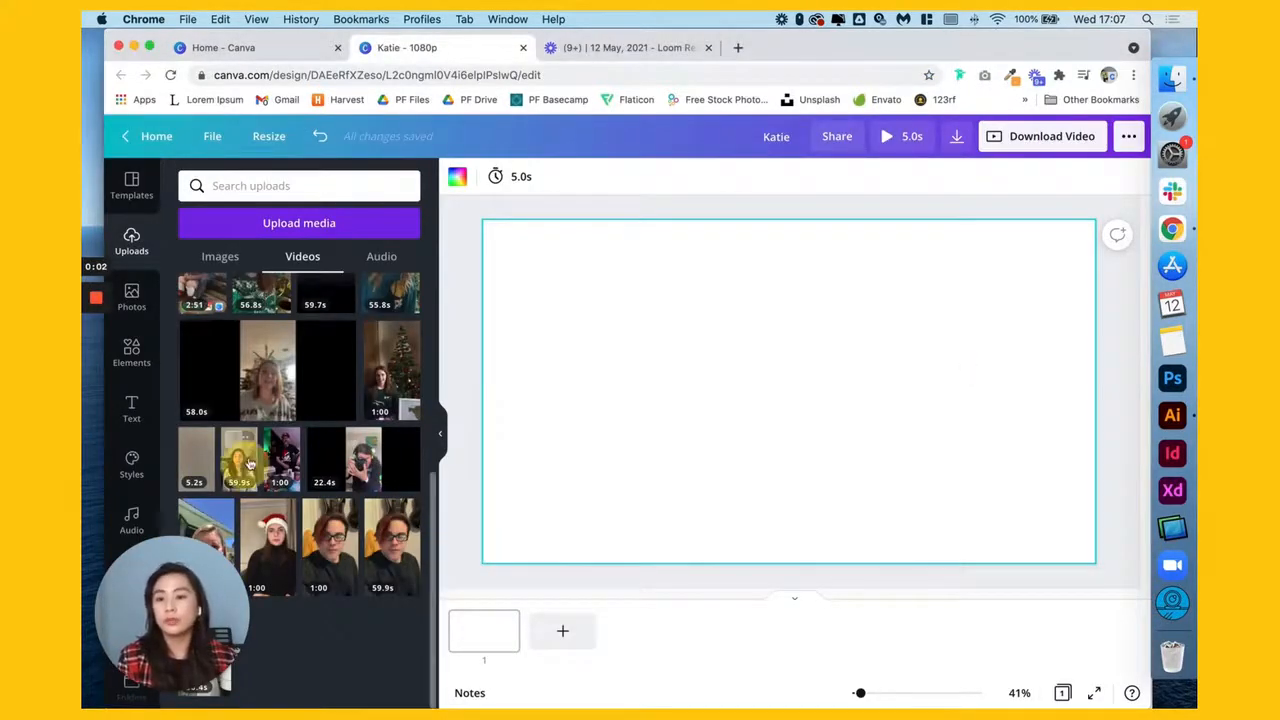
Try the uploaded 59.9-second landscape clip as the full-page background and remove it again
left_click_drag(247, 465, 487, 264)
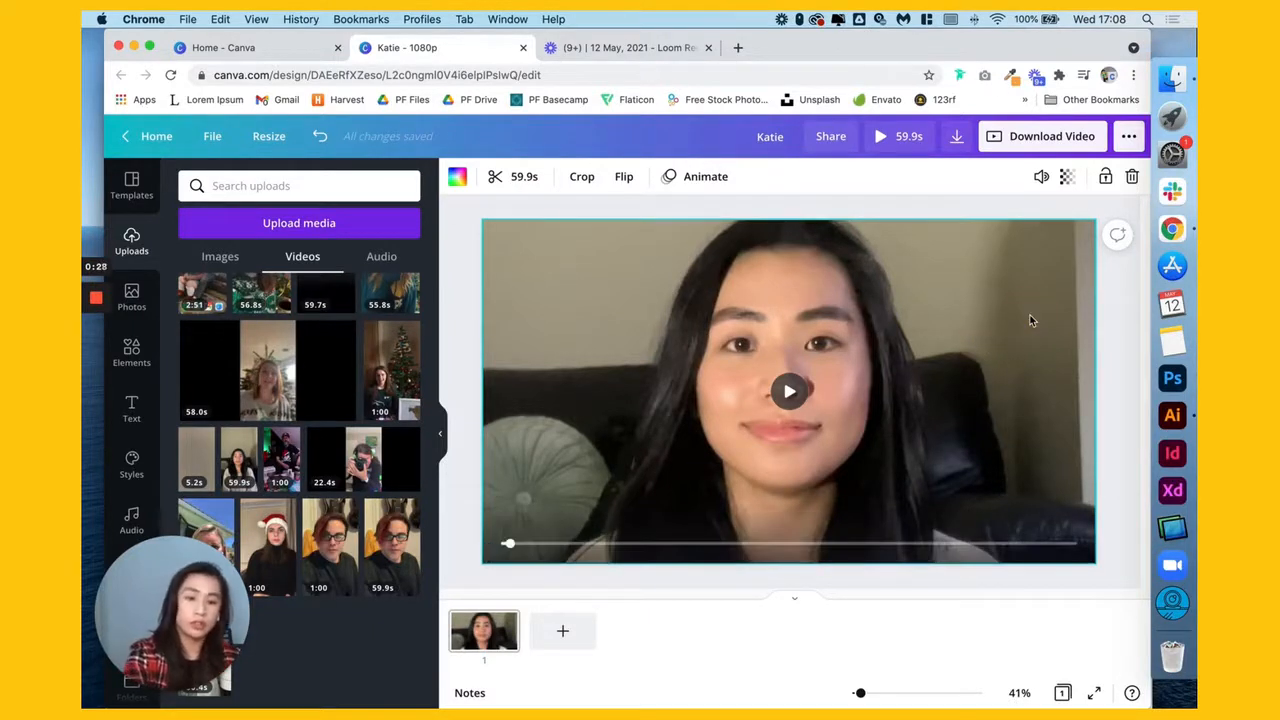
key("Delete")
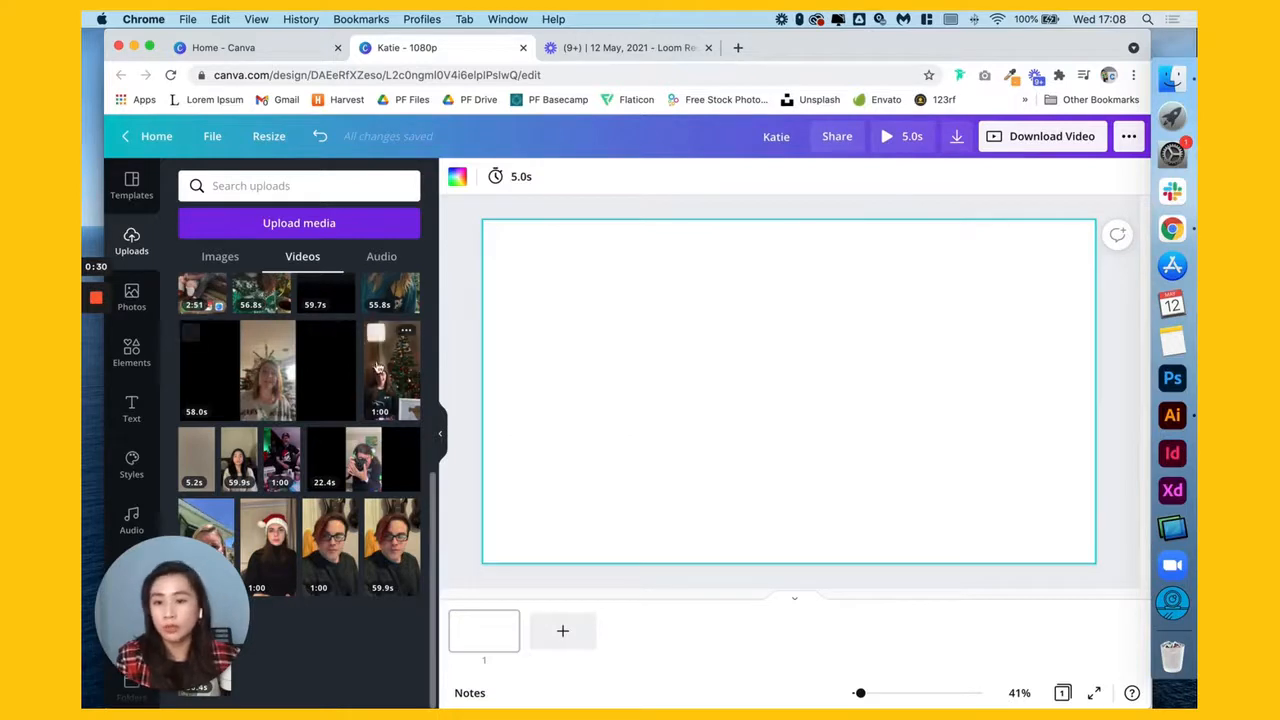
Fill the page with the uploaded 55.8-second portrait clip and reposition its crop so the face is in frame
scroll(377, 366, "up", 2)
scroll(377, 366, "up", 2)
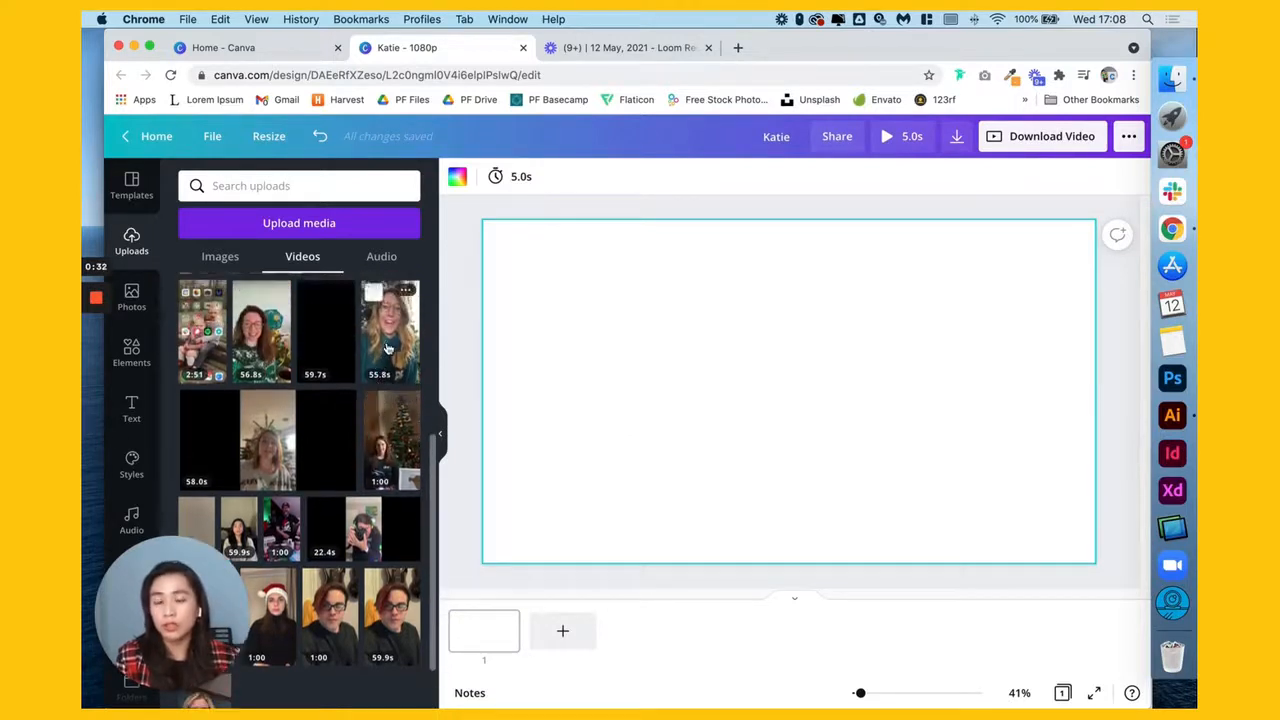
left_click_drag(388, 346, 485, 286)
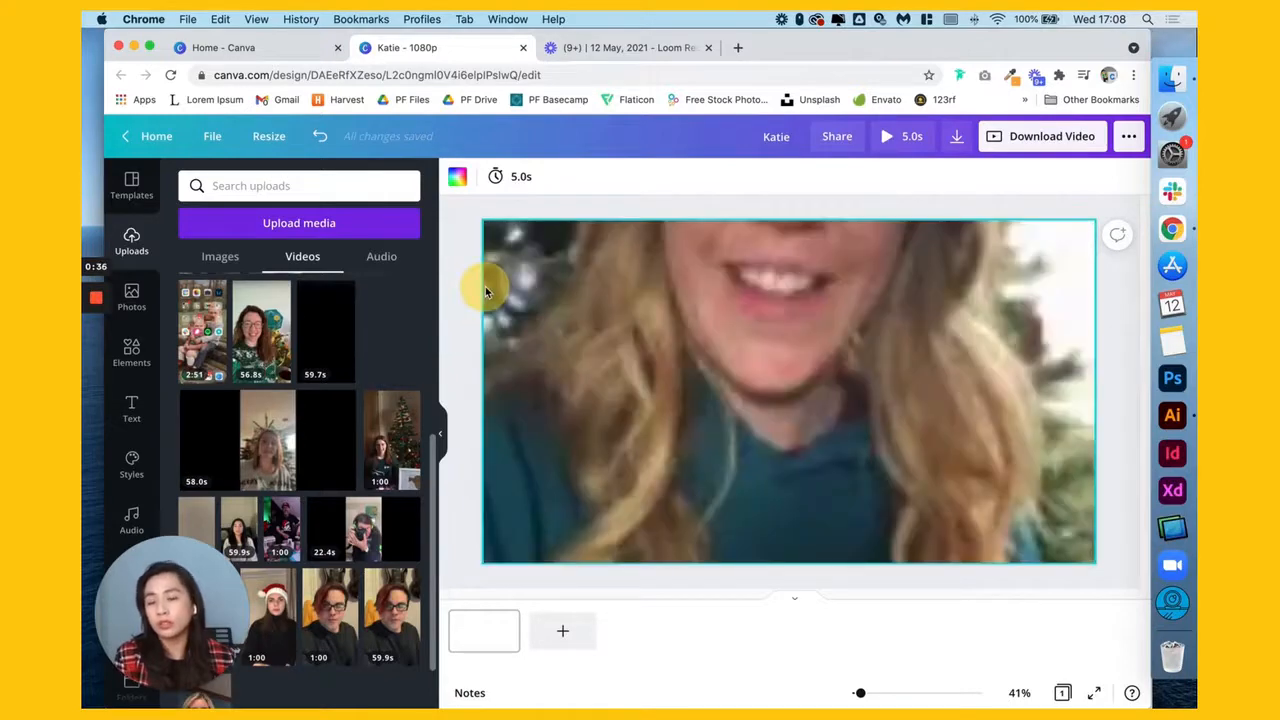
left_click(789, 389)
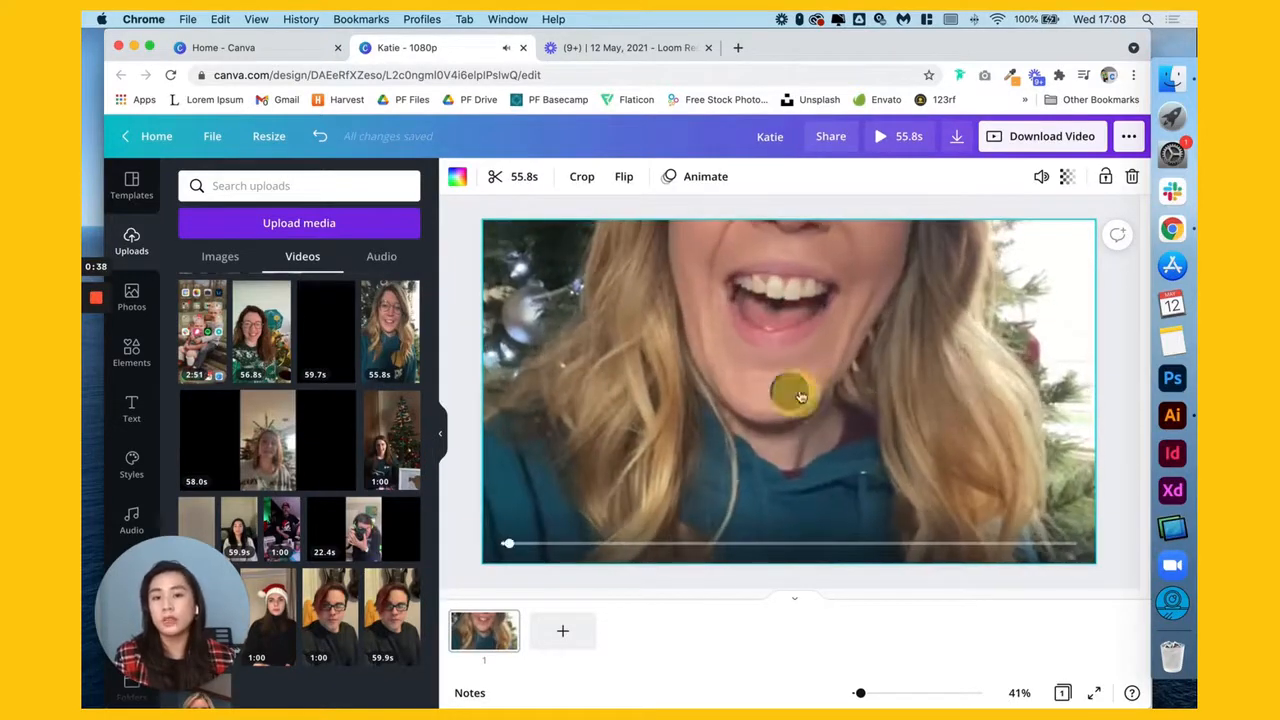
double_click(909, 308)
left_click_drag(909, 308, 987, 504)
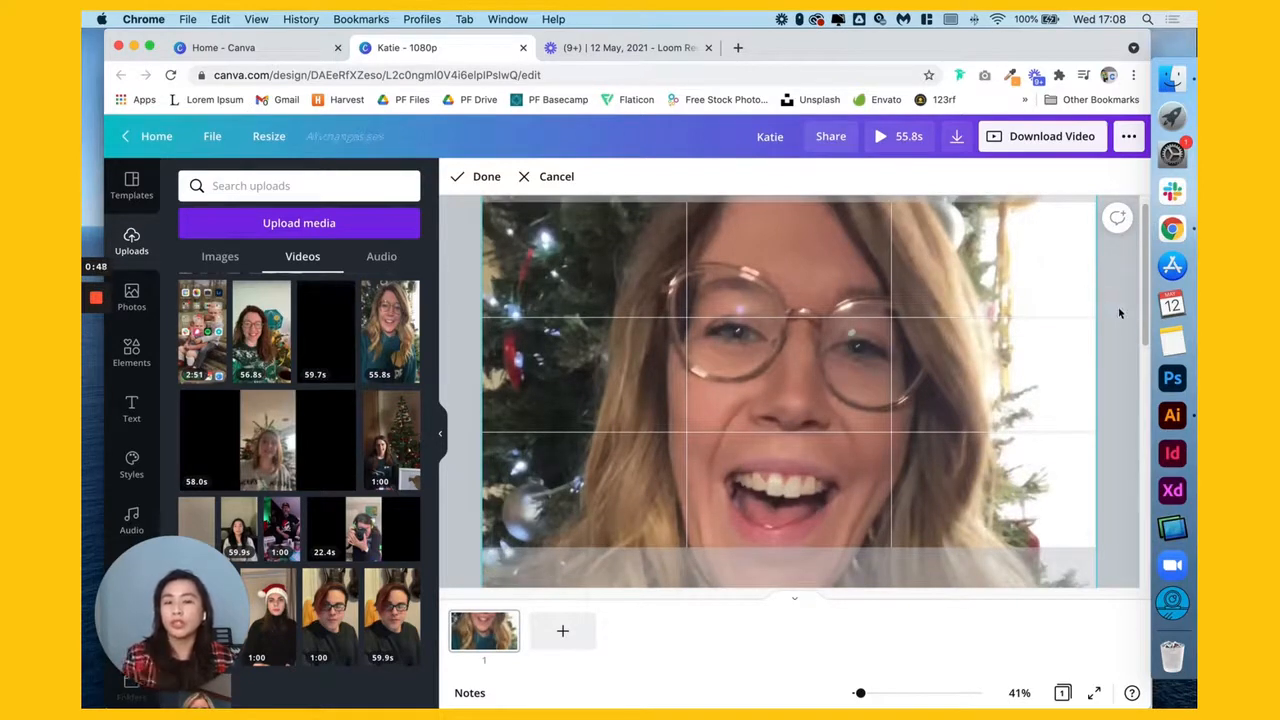
left_click(466, 184)
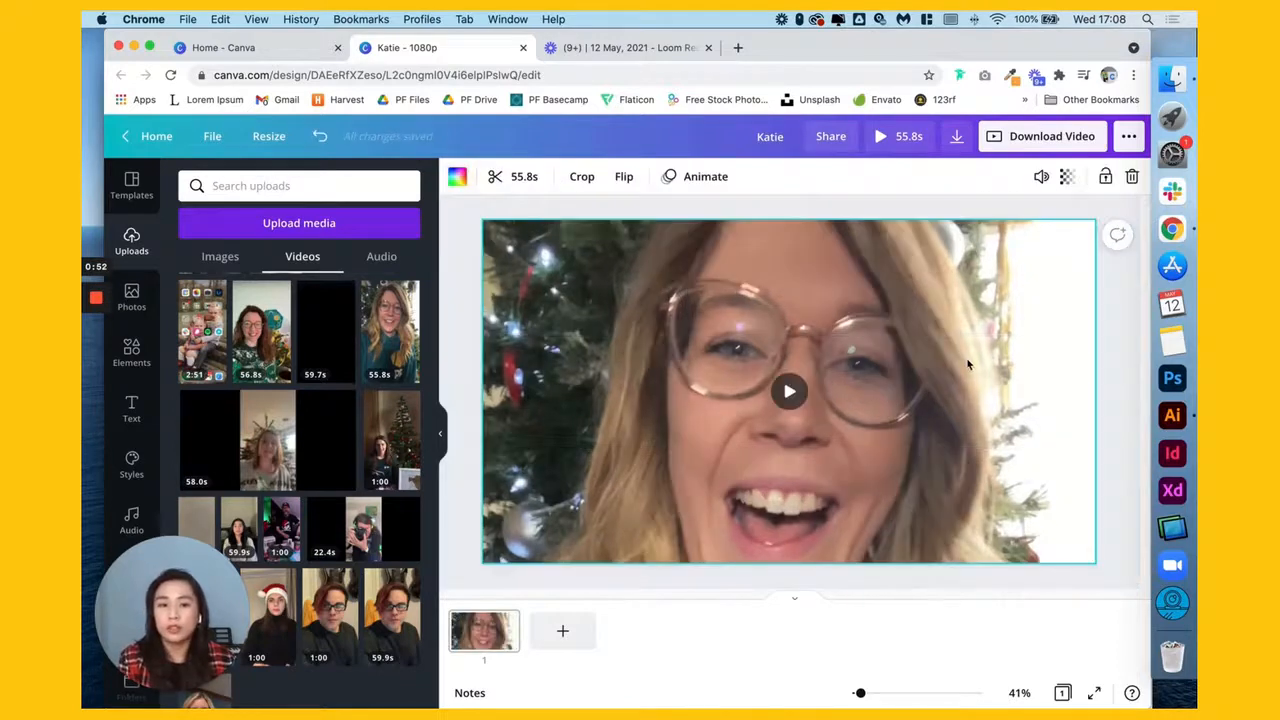
Add the 55.8-second portrait clip as a free-standing element and enlarge it to the full page height
left_click(388, 355)
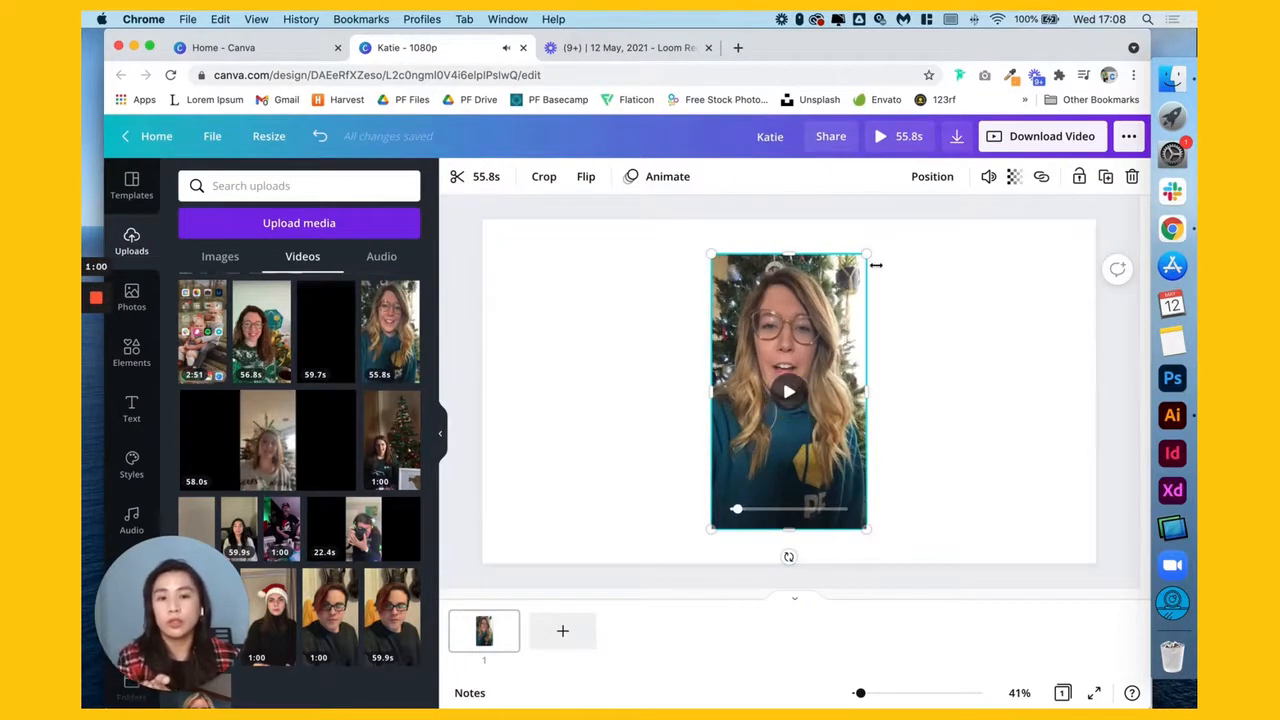
left_click(922, 265)
left_click(847, 279)
left_click_drag(869, 256, 903, 224)
left_click(913, 455)
left_click(876, 507)
left_click_drag(893, 534, 921, 561)
left_click(1006, 416)
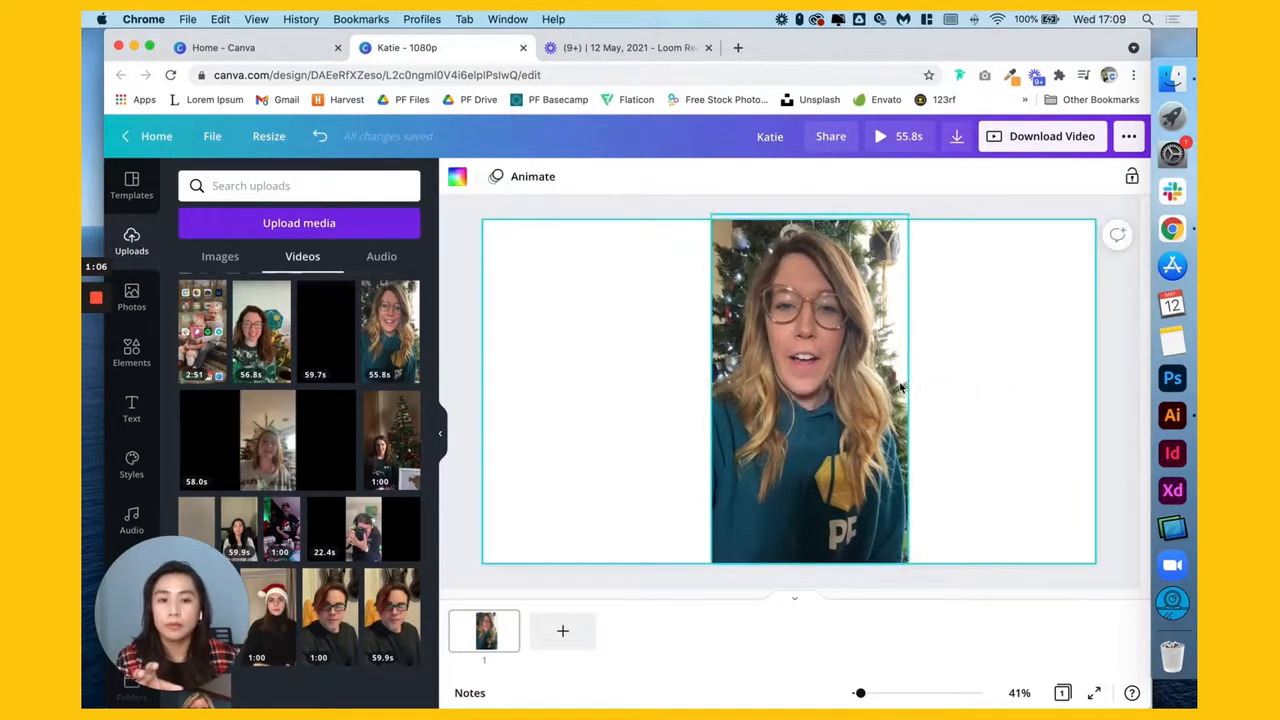
Move the portrait clip to the horizontal centre of the page
left_click_drag(900, 381, 886, 380)
left_click(797, 392)
left_click(802, 392)
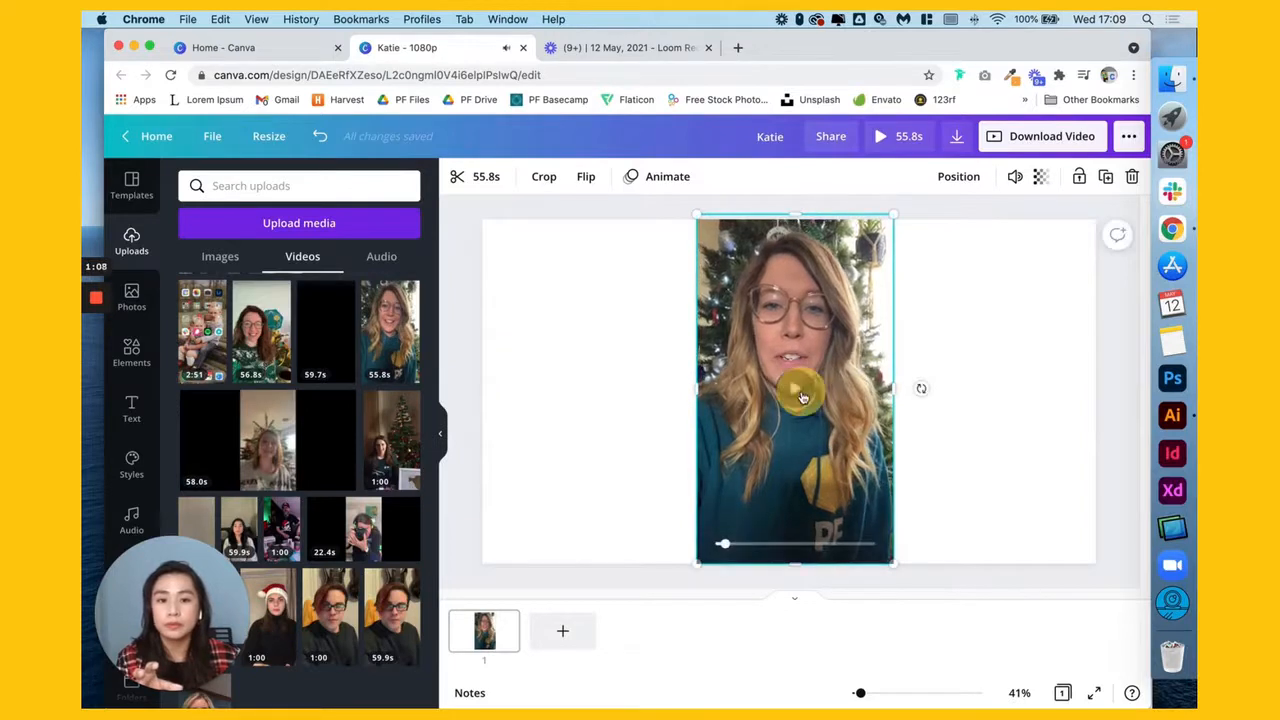
left_click(970, 318)
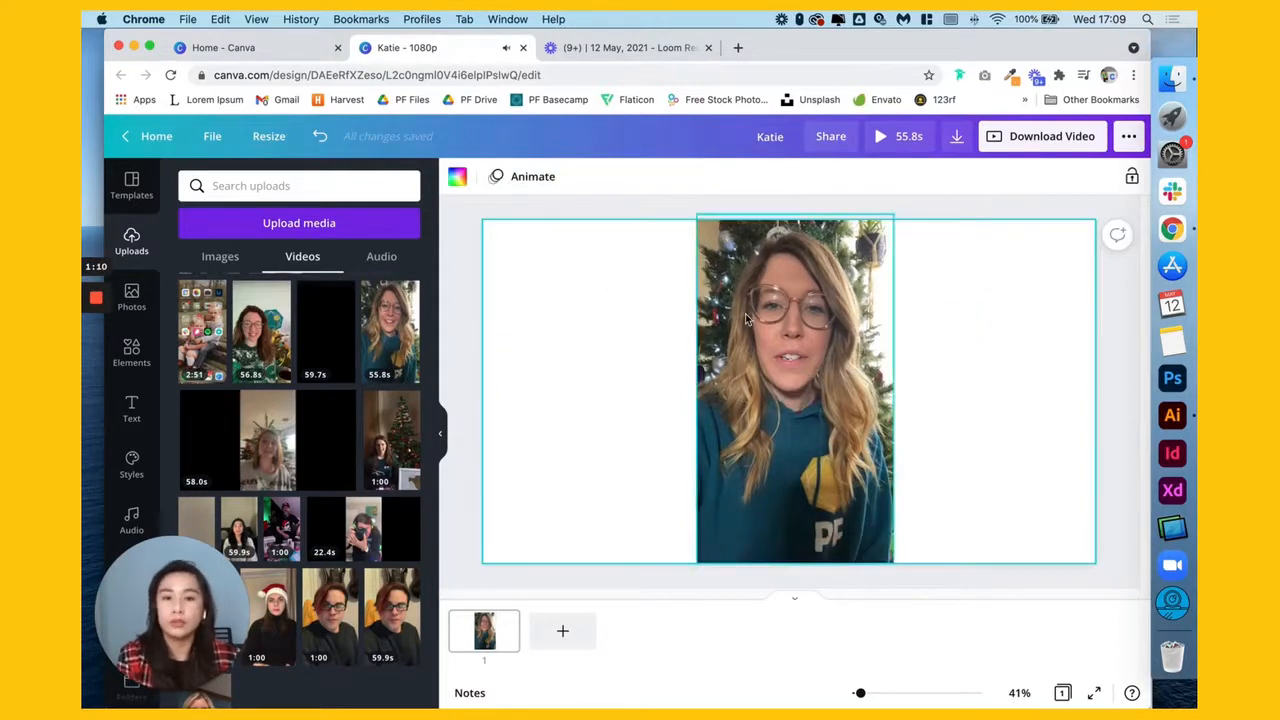
left_click_drag(740, 310, 734, 309)
left_click(536, 295)
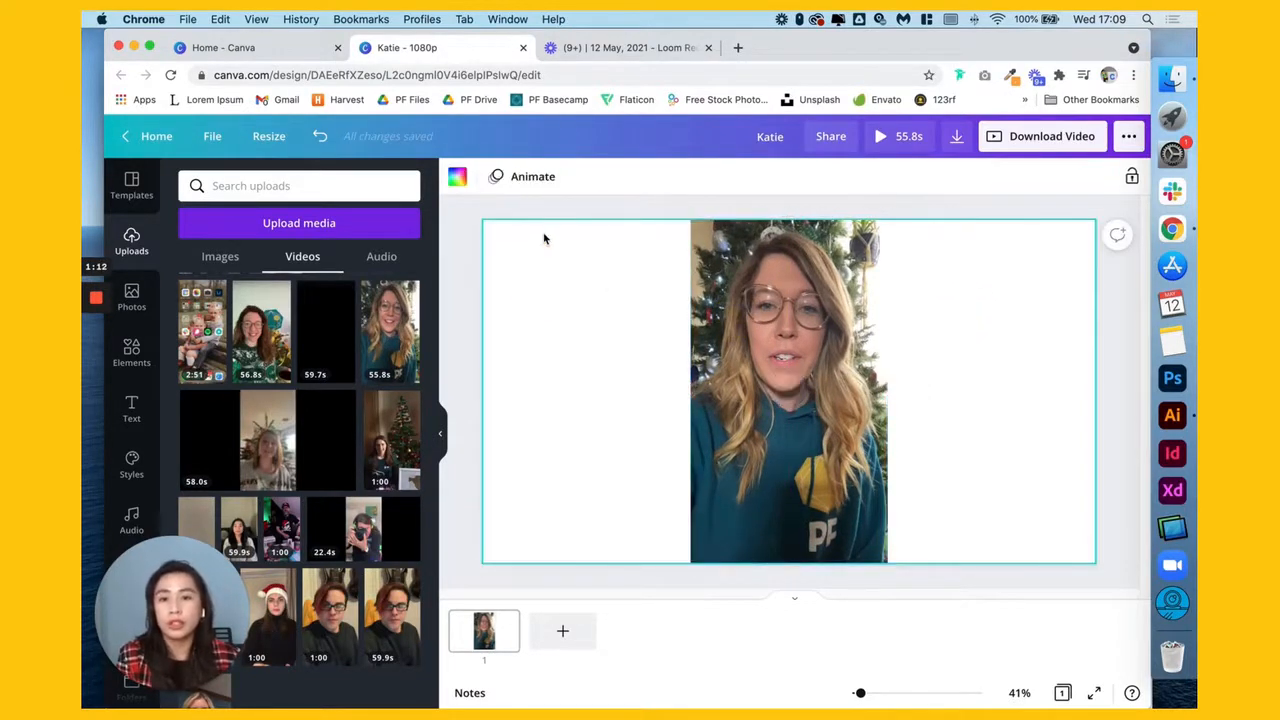
Set the page background colour to black from the default colours
left_click(457, 176)
left_click(195, 521)
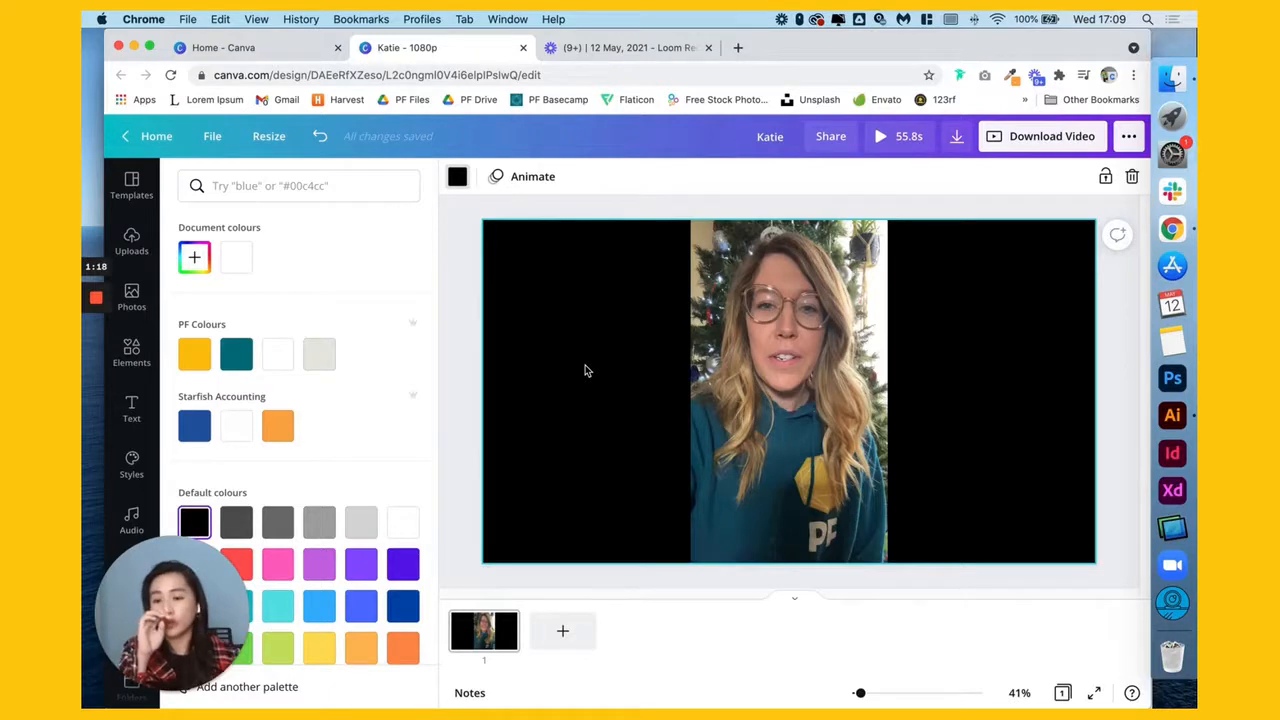
left_click(606, 316)
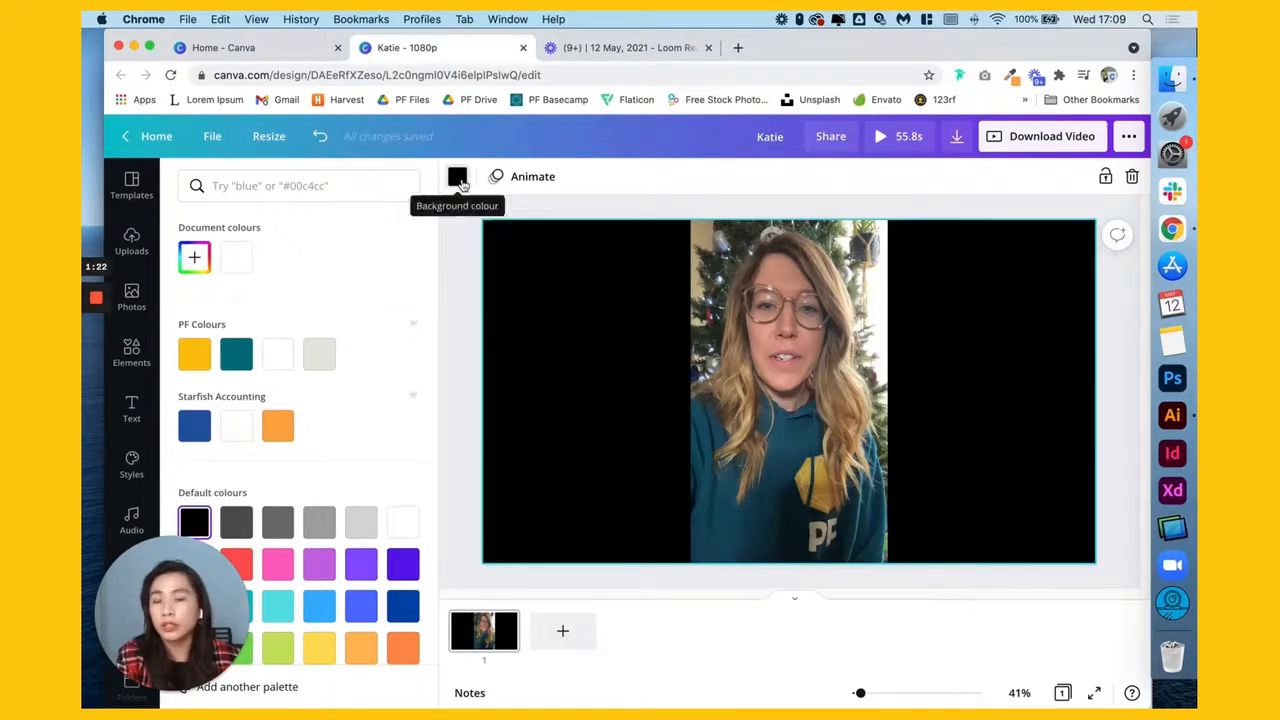
Try the teal PF brand colour as the page background, and switch it to the PF yellow
left_click(458, 178)
left_click(459, 179)
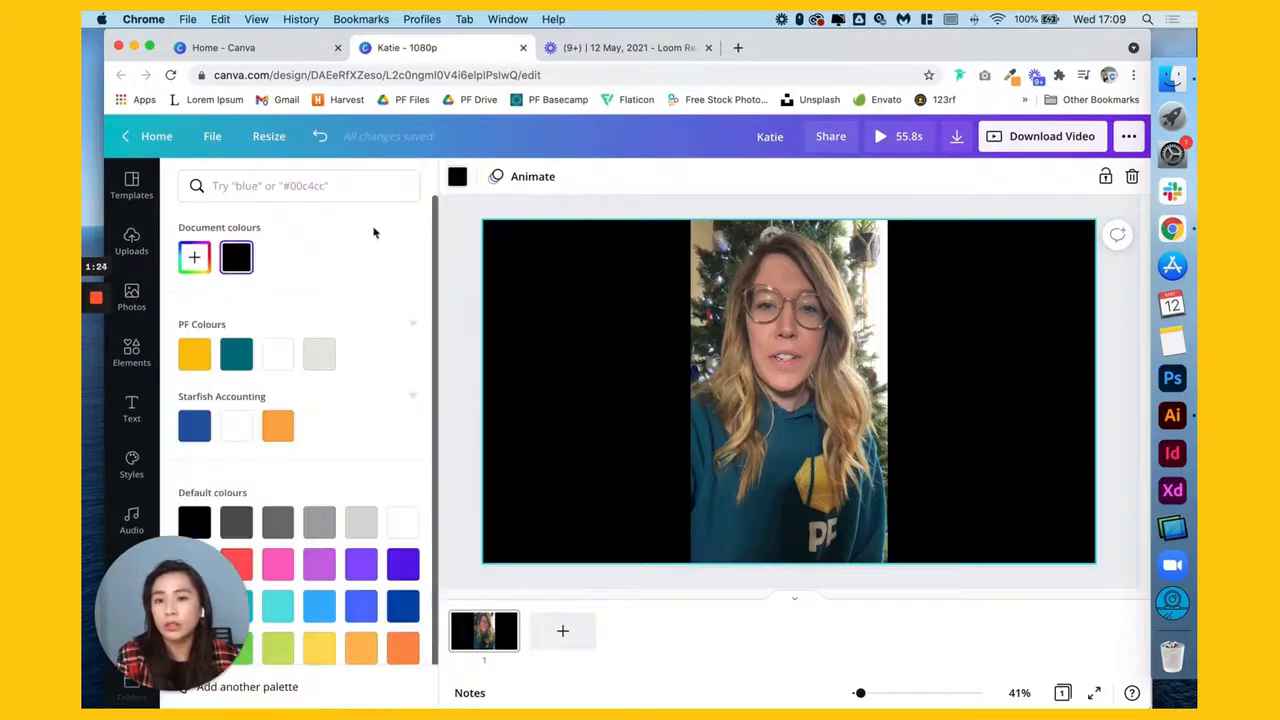
left_click(231, 359)
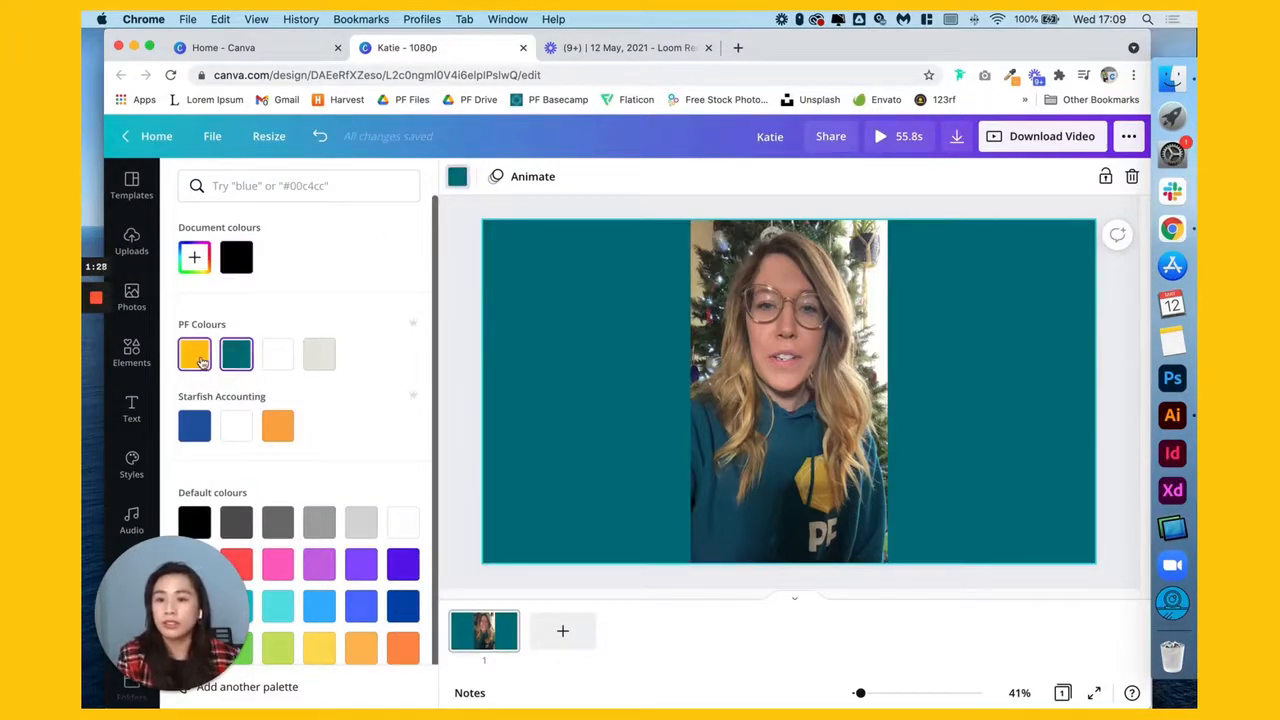
left_click(195, 356)
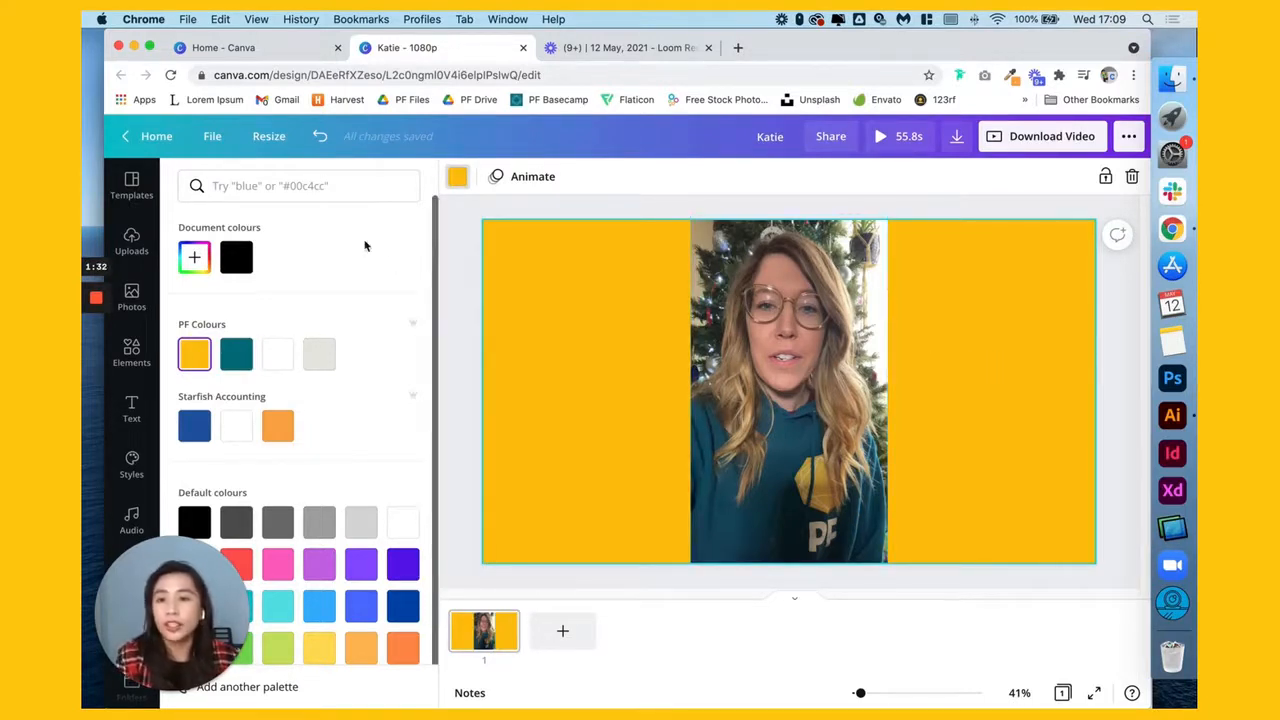
Search the uploads for "pf log" and place the teal logo with white PF lettering on the right side of the page
left_click(131, 240)
left_click(286, 185)
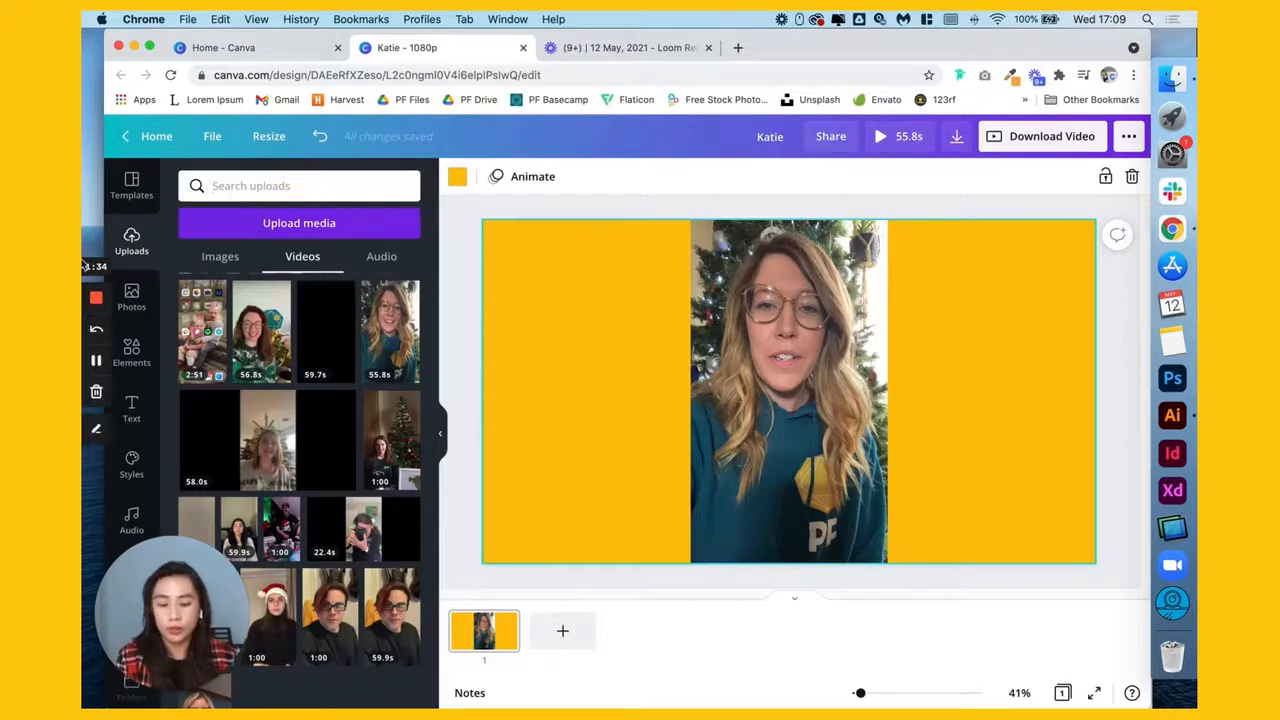
type("p")
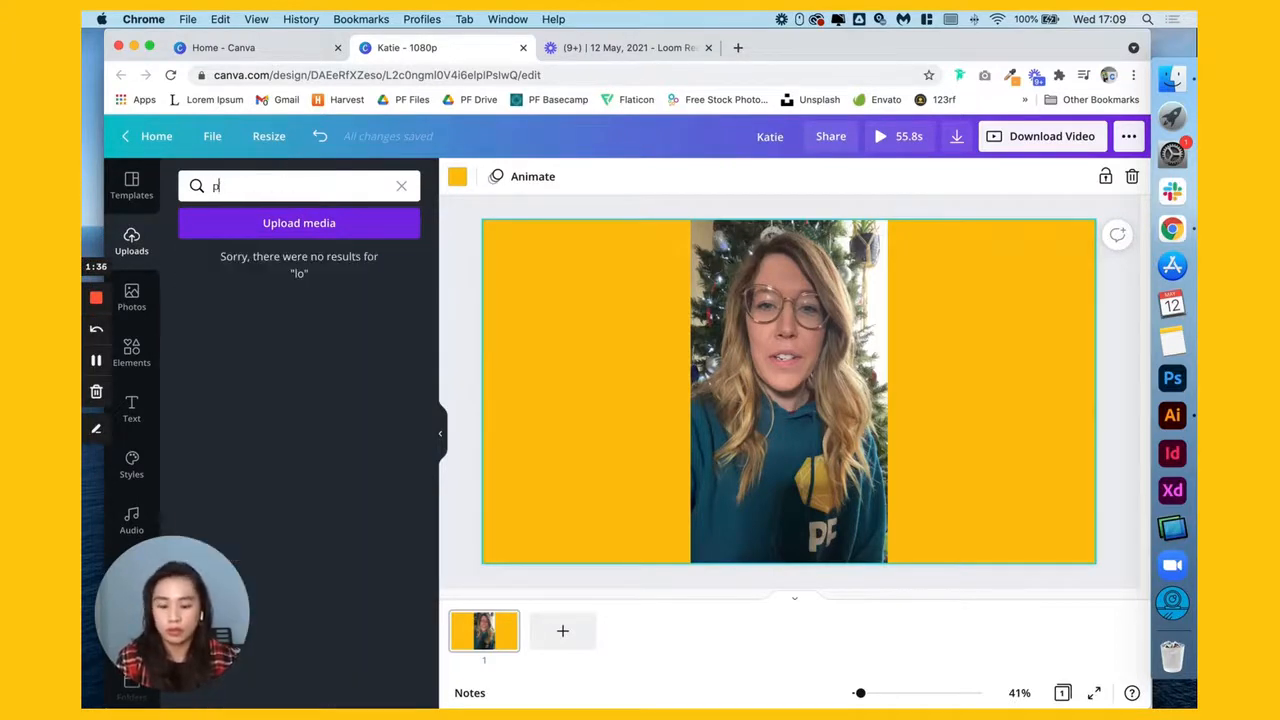
type("f log")
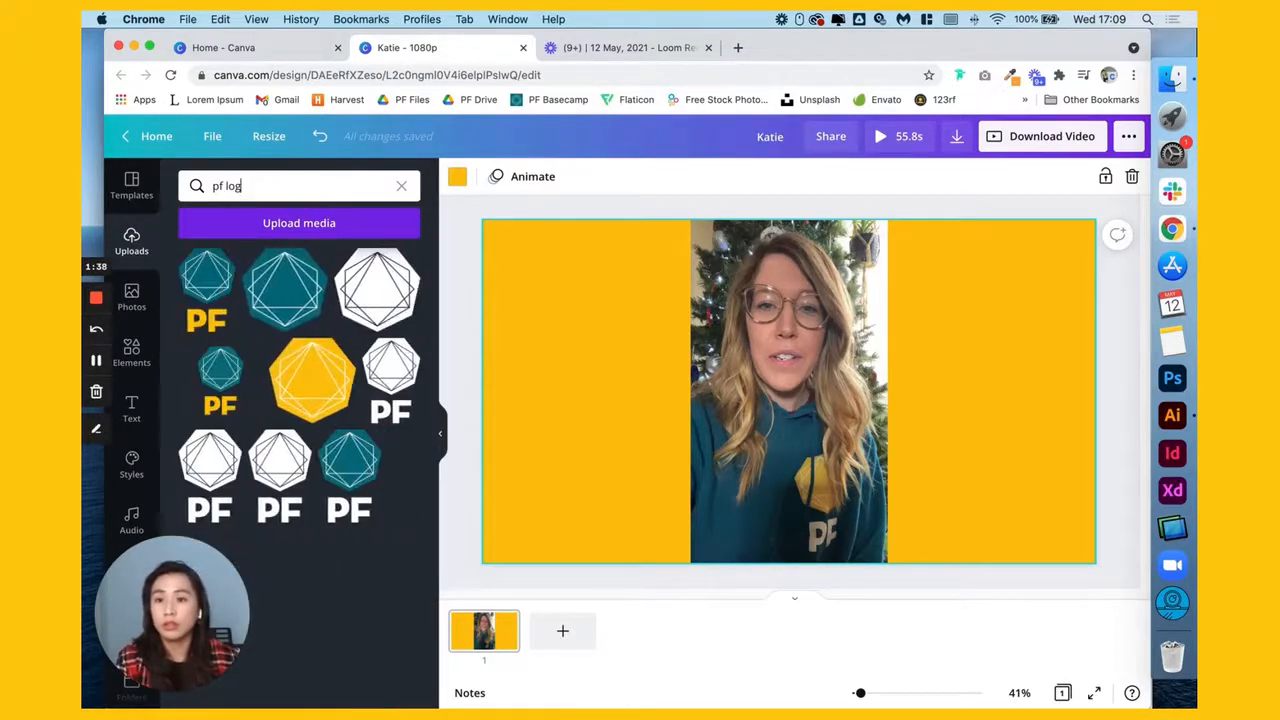
left_click_drag(349, 462, 1012, 400)
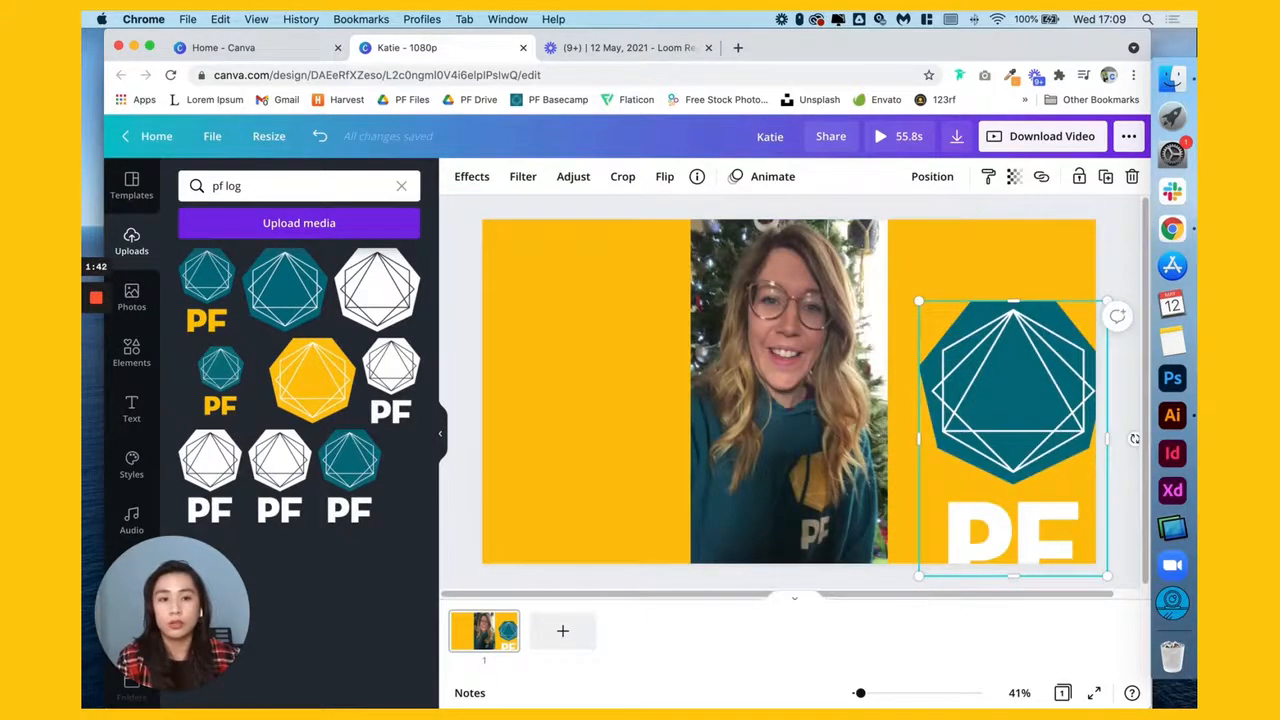
Shrink the PF logo to a small mark and position it in the page's bottom-right corner
left_click_drag(1107, 300, 993, 468)
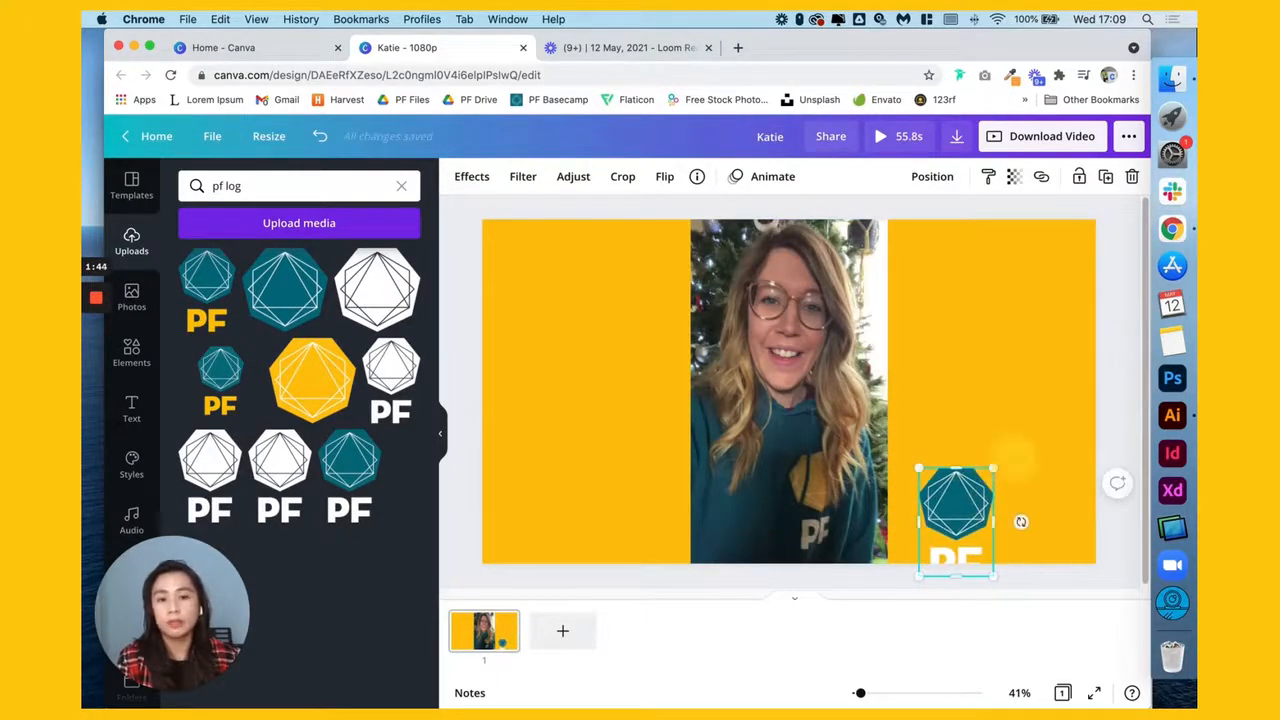
left_click_drag(955, 521, 1030, 475)
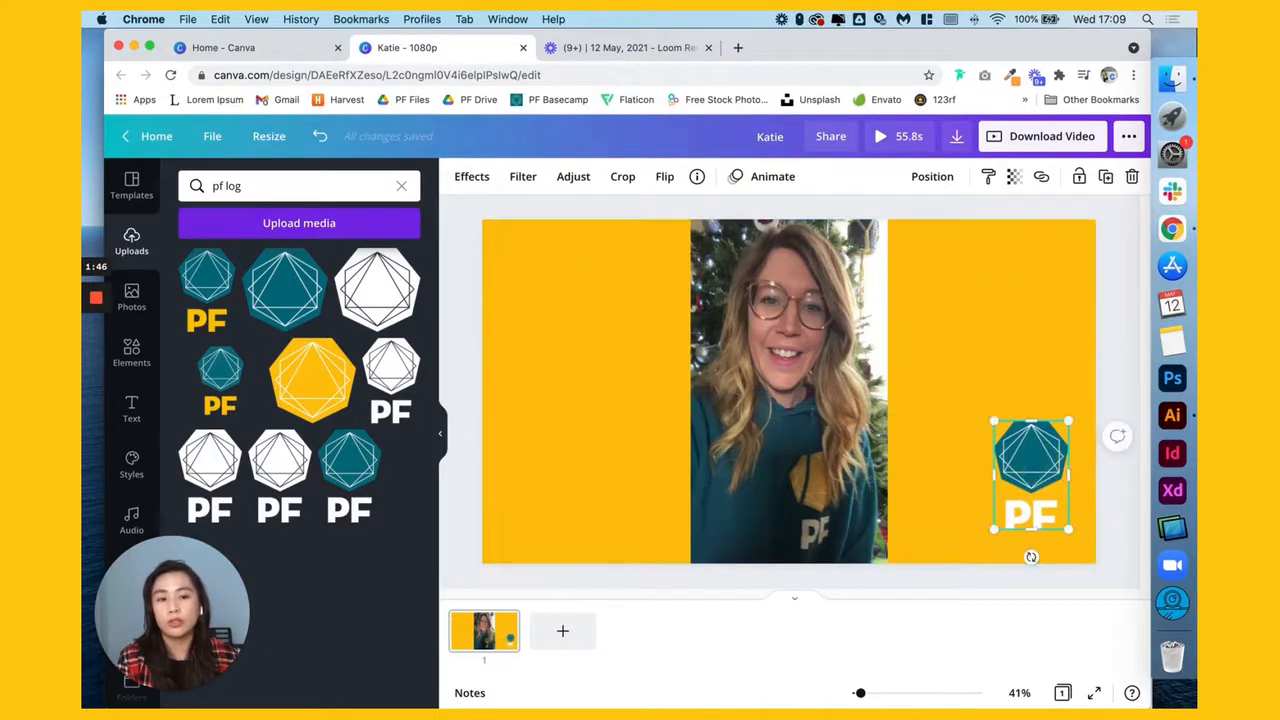
left_click_drag(993, 421, 1041, 494)
left_click(1109, 334)
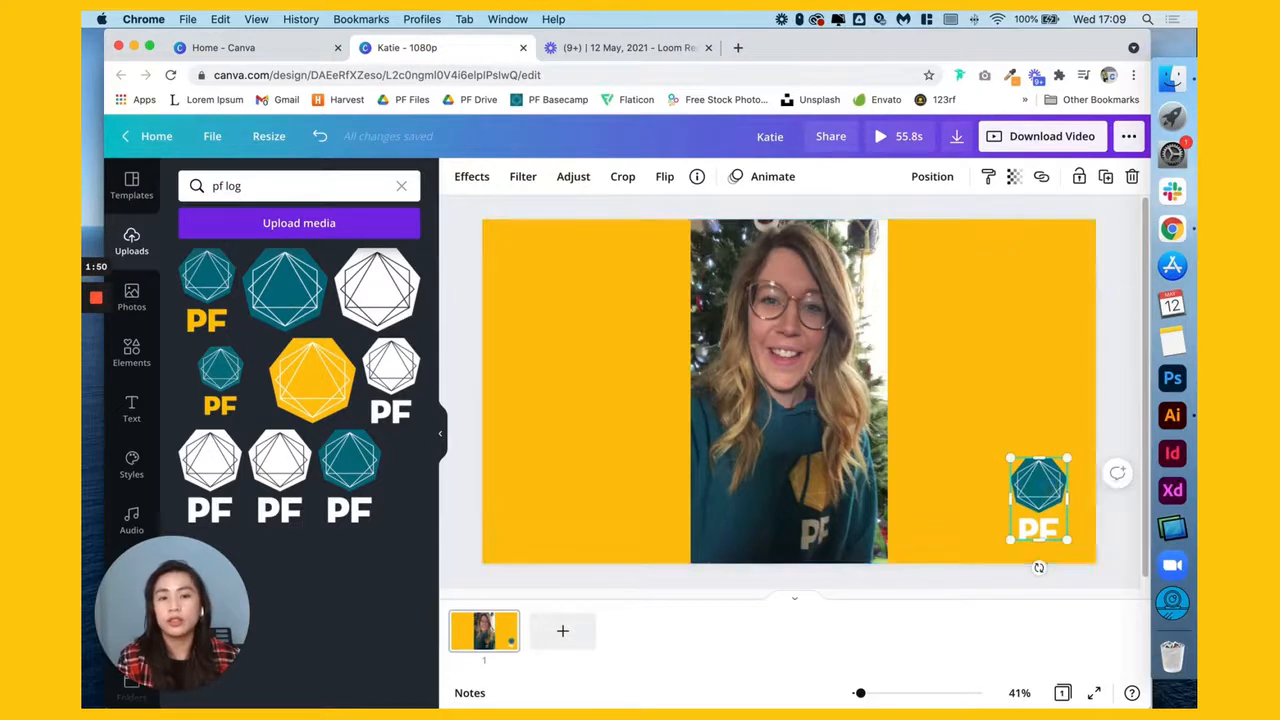
left_click(1039, 570)
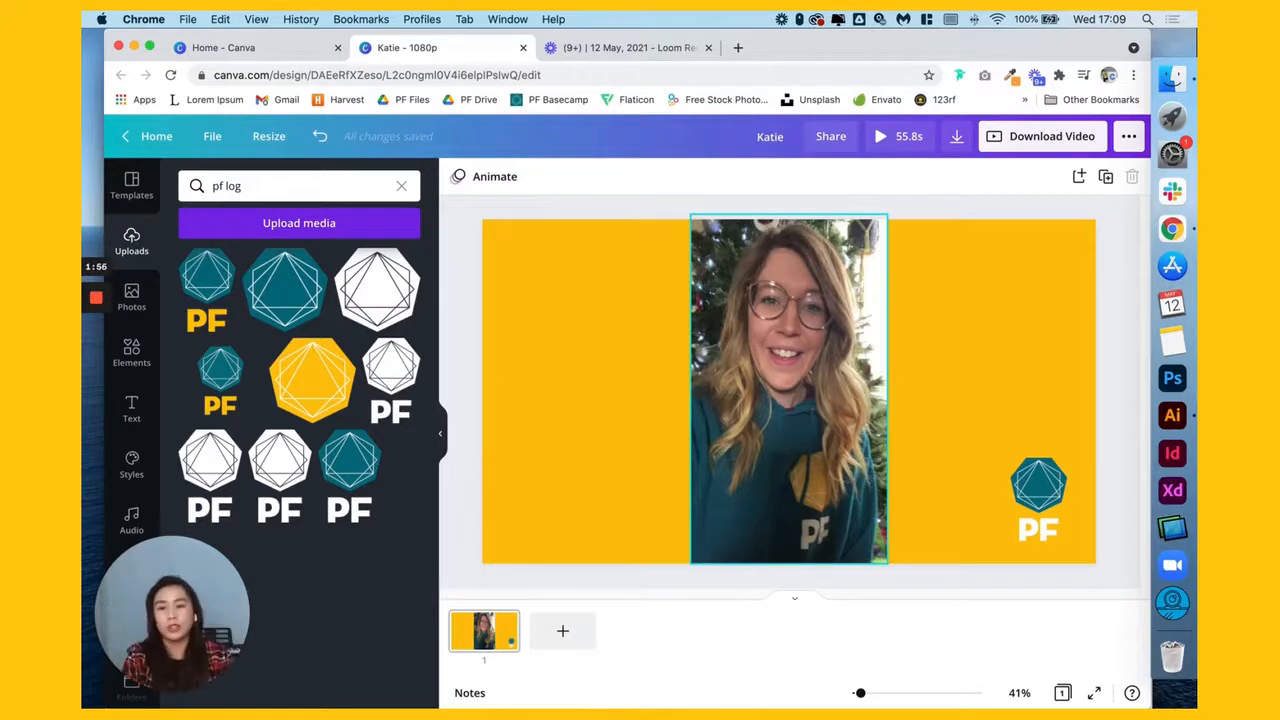
Delete the portrait clip from the page, keeping the yellow background and the logo
left_click(844, 368)
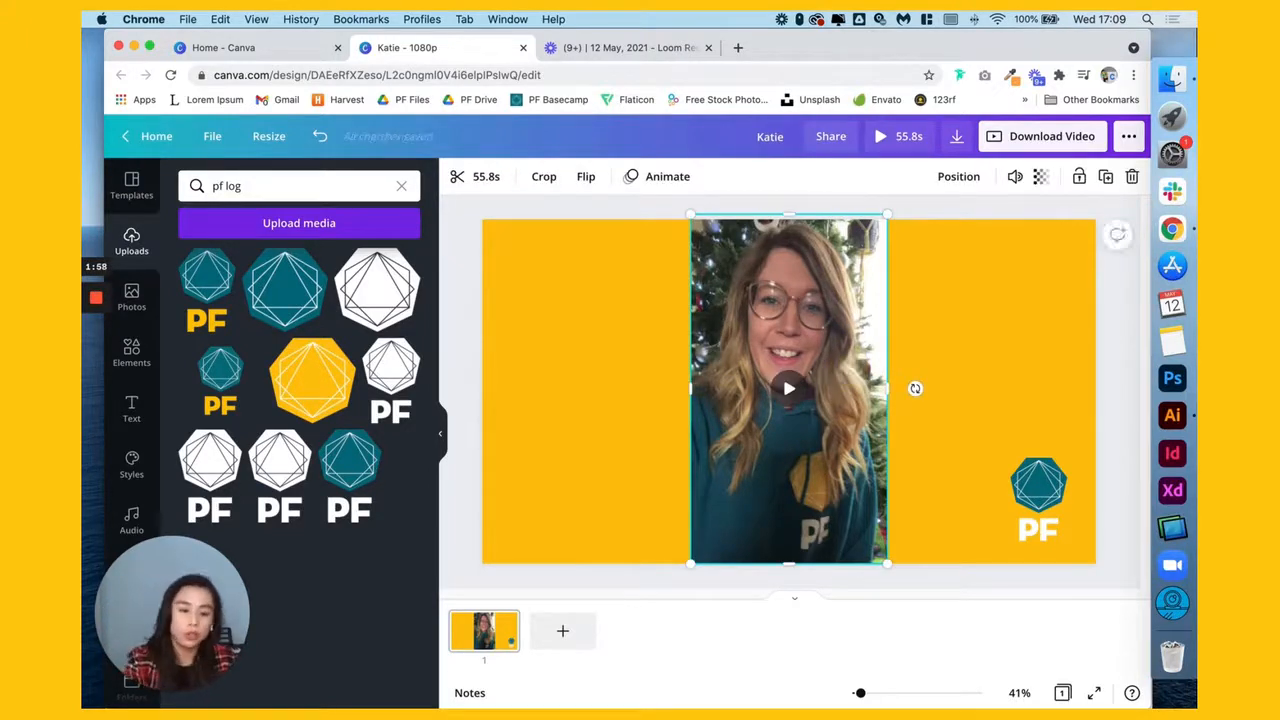
left_click(1040, 500)
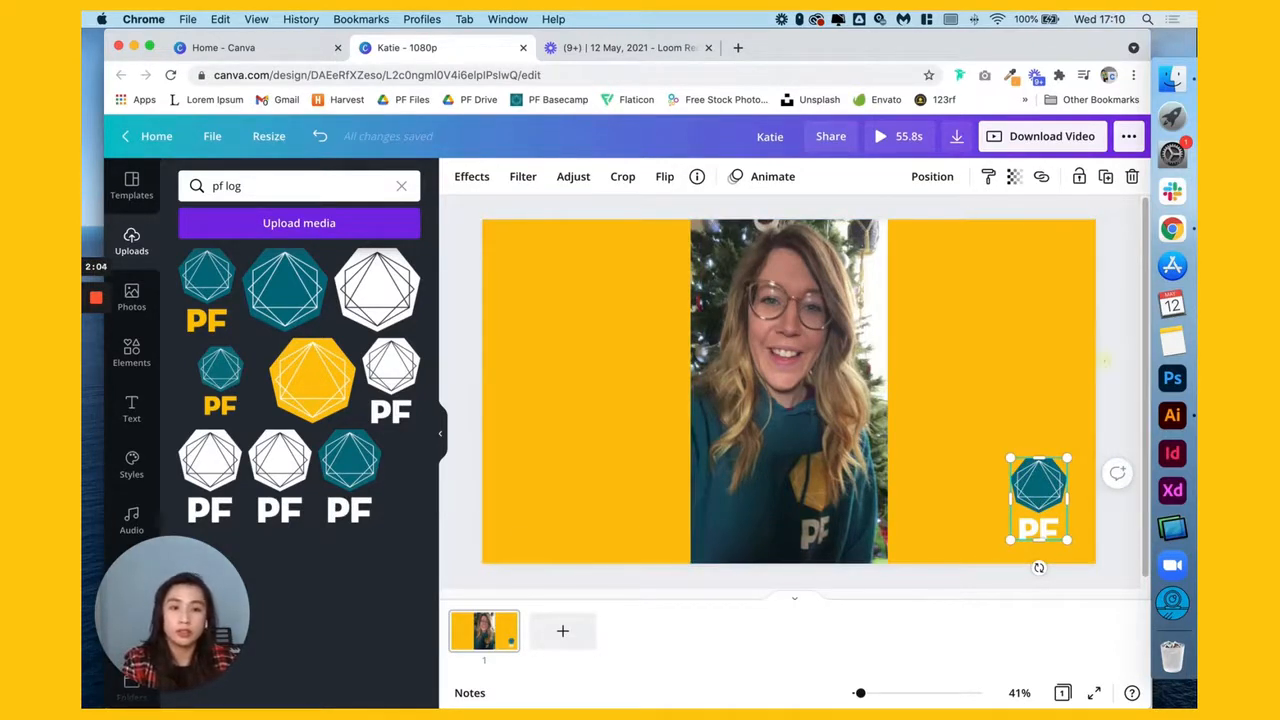
left_click(850, 380)
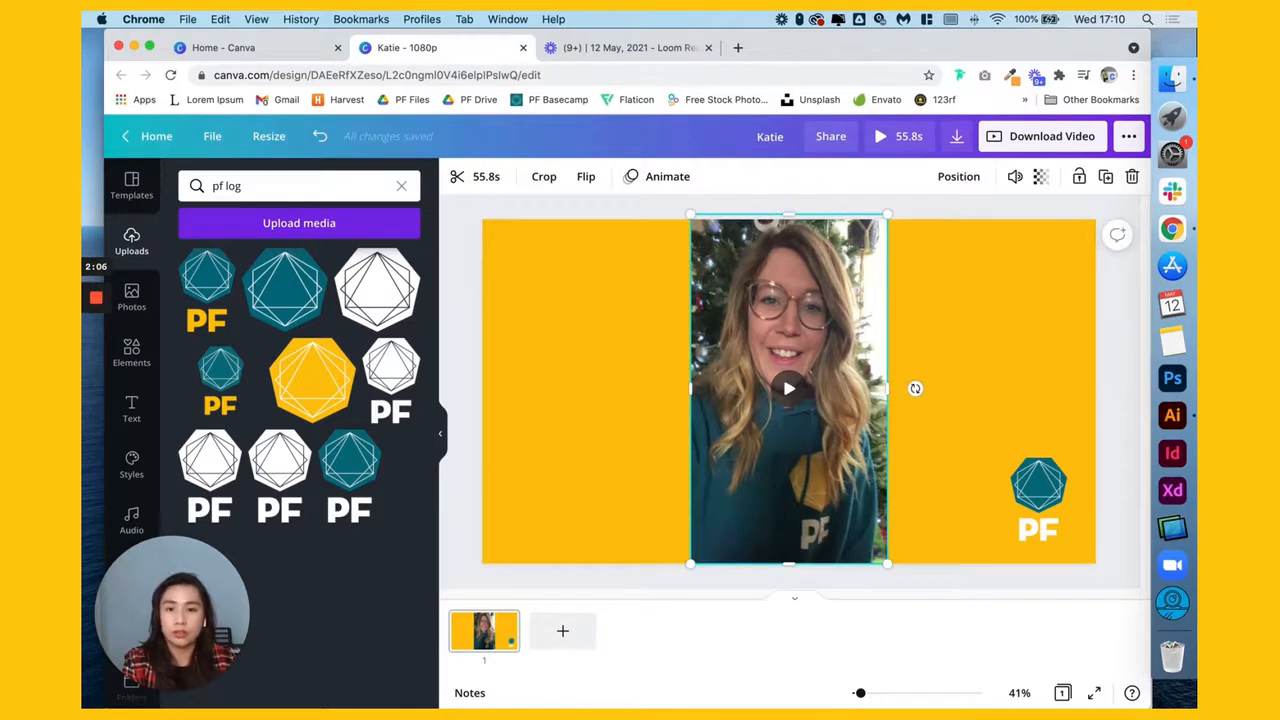
key("BackSpace")
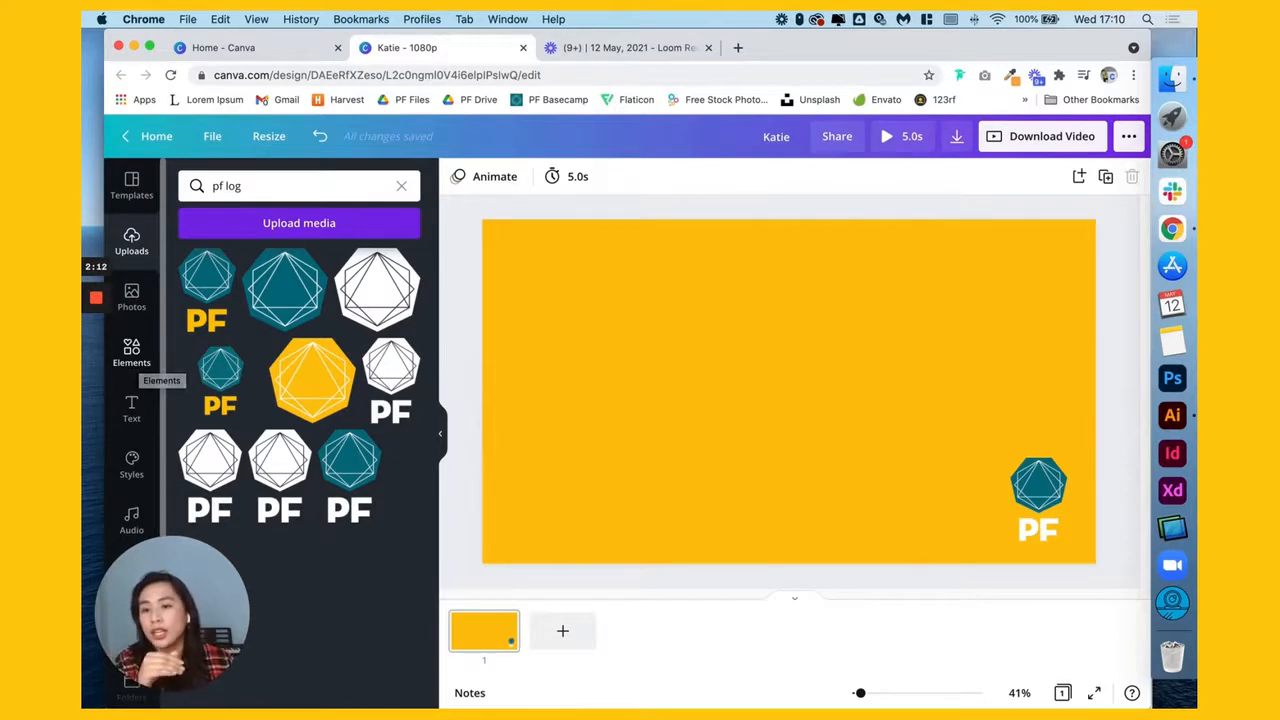
Add the smartphone frame from the Frames elements to the left half of the page and enlarge it to nearly the page height
left_click(131, 352)
left_click(377, 184)
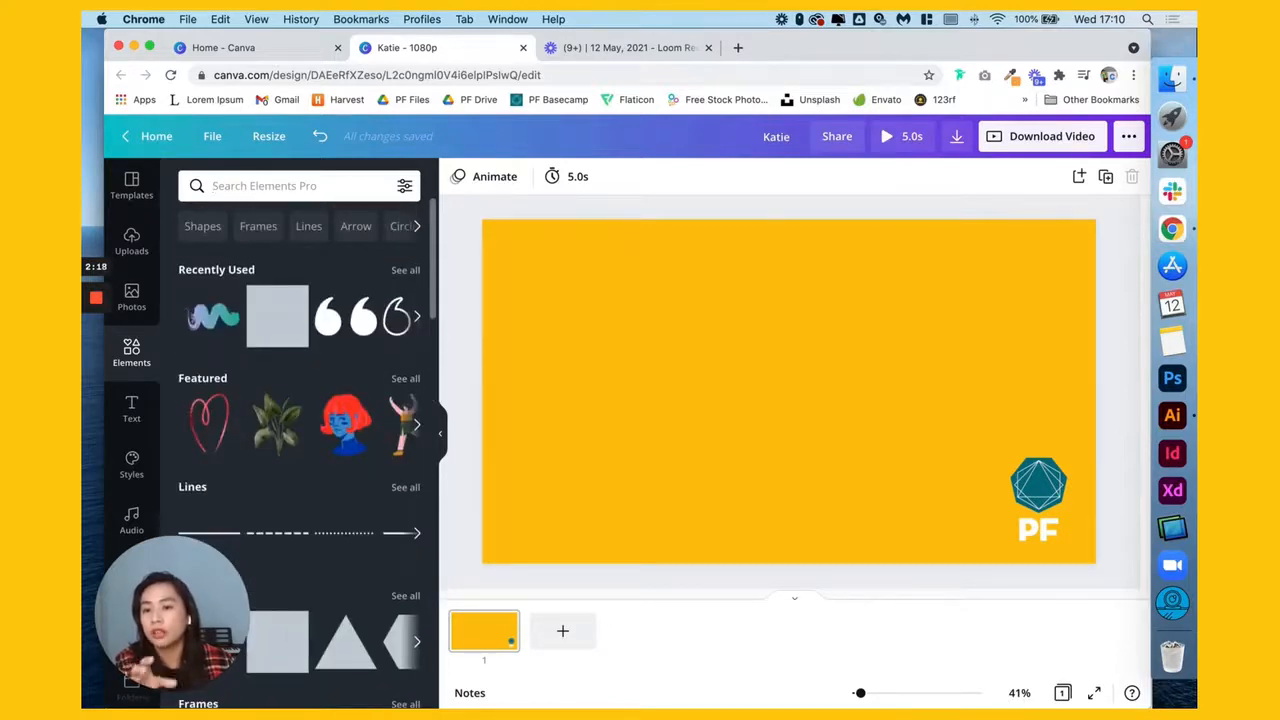
scroll(300, 450, "down", 5)
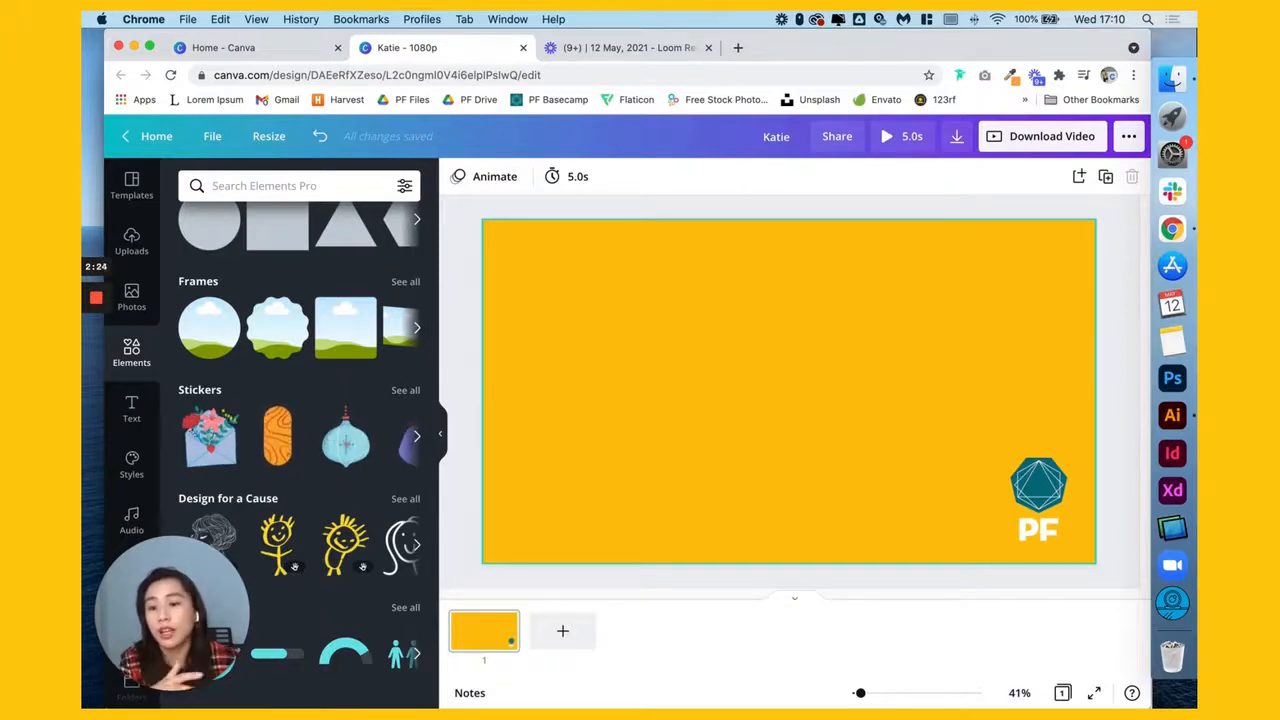
scroll(345, 460, "up", 1)
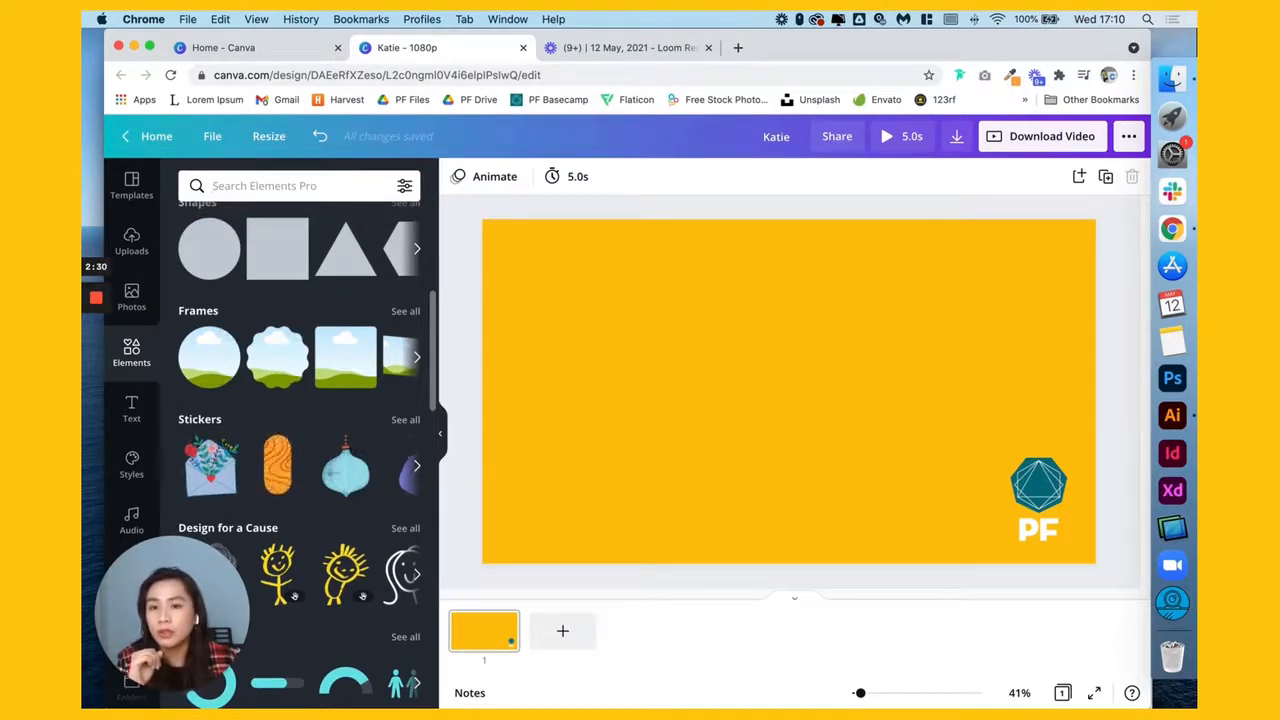
left_click(405, 311)
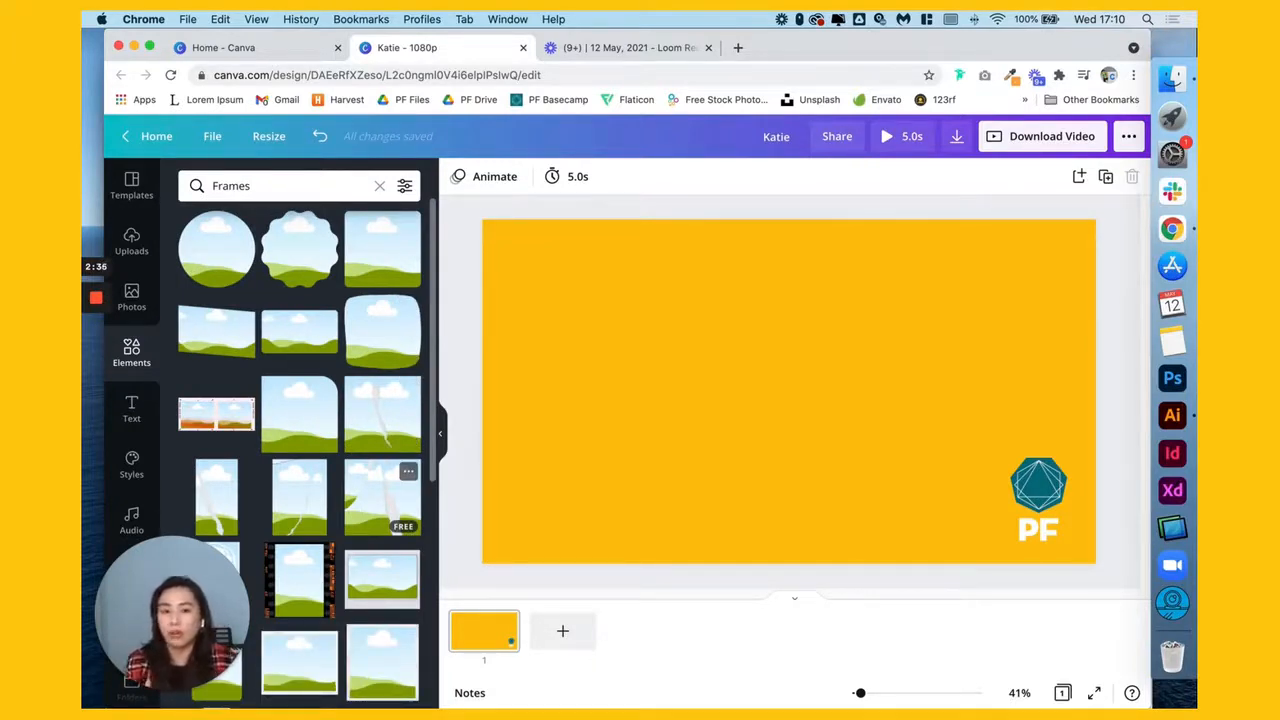
scroll(385, 490, "down", 5)
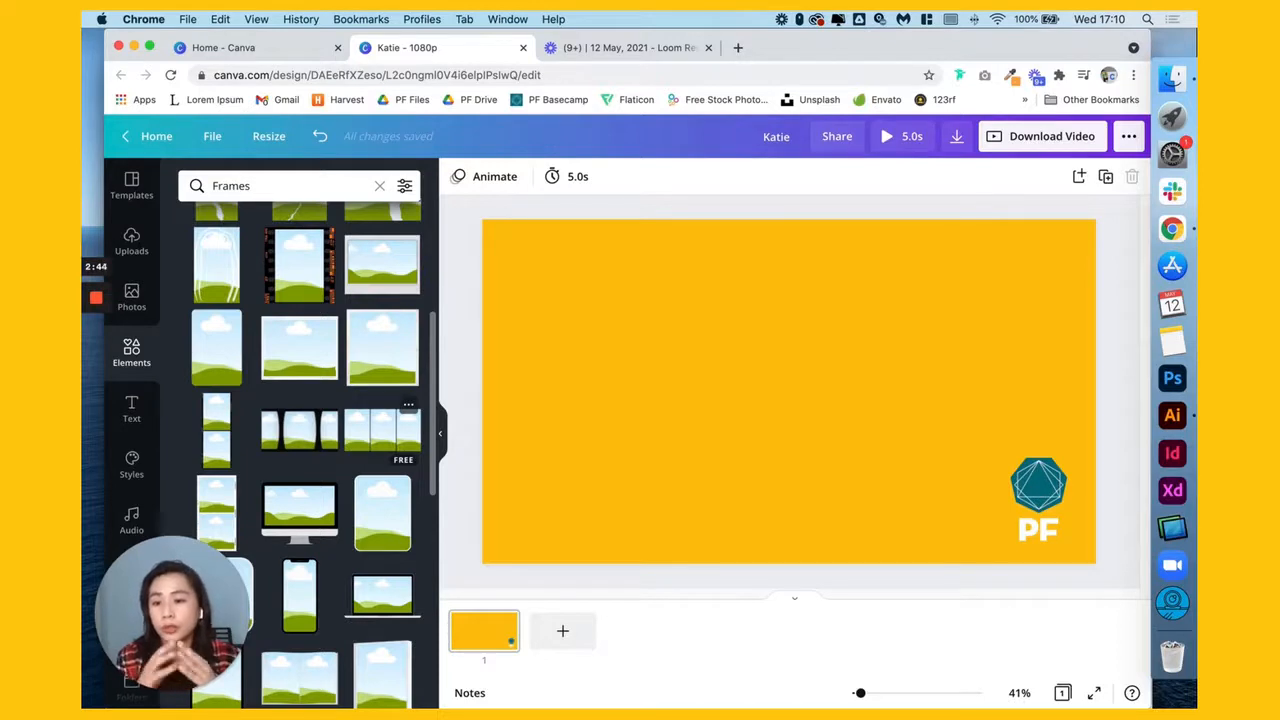
scroll(395, 447, "down", 5)
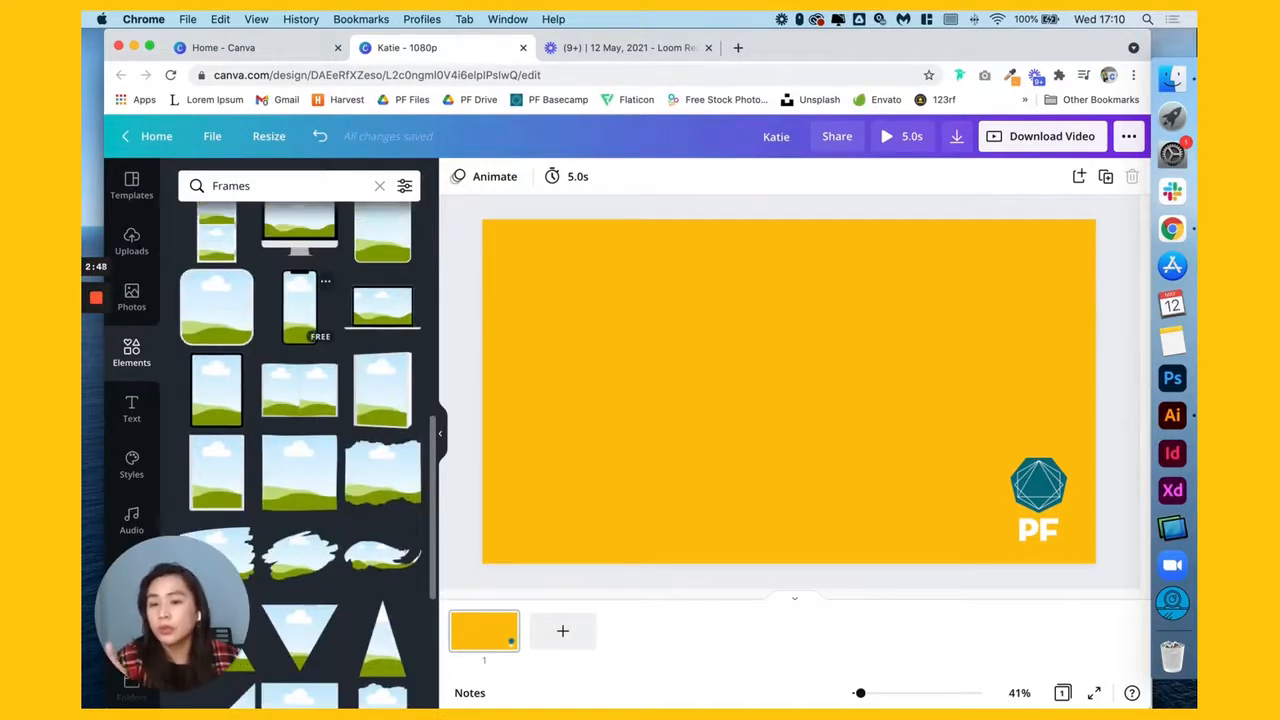
left_click_drag(300, 305, 624, 345)
left_click_drag(671, 438, 808, 494)
left_click(459, 275)
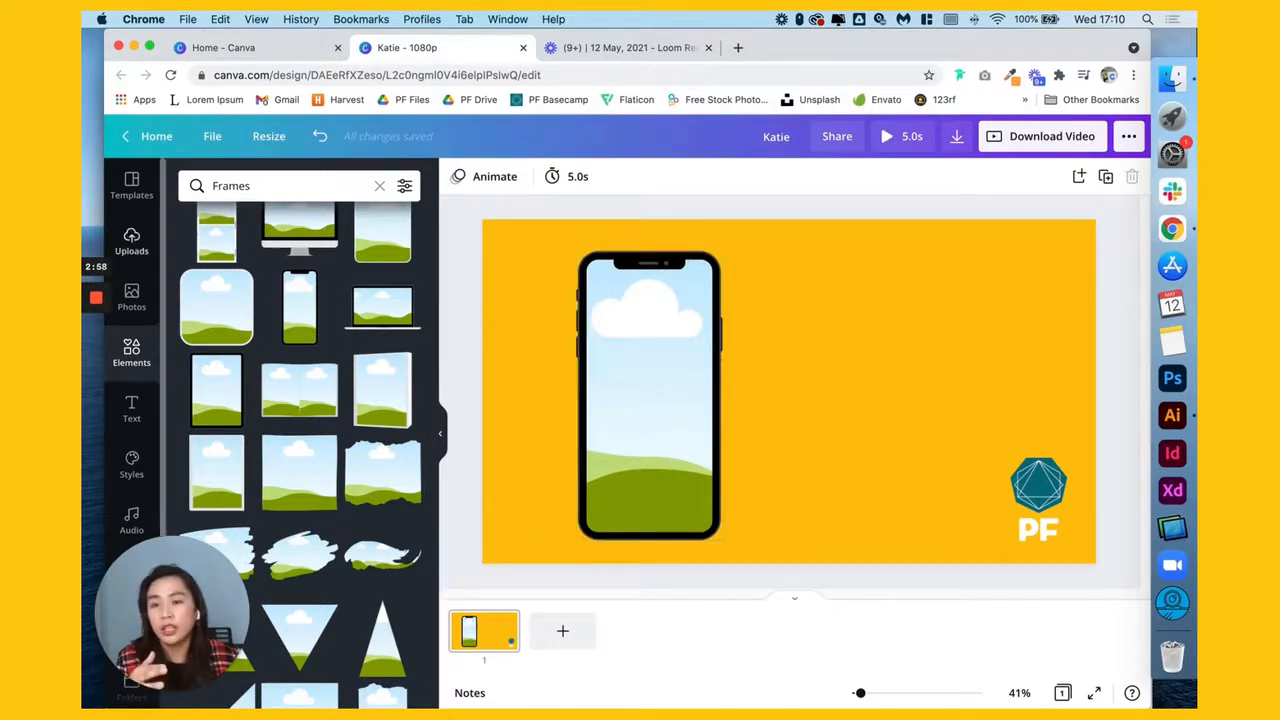
Clear the uploads search and fill the smartphone frame with the 55.8-second portrait clip from the uploaded videos
left_click(131, 242)
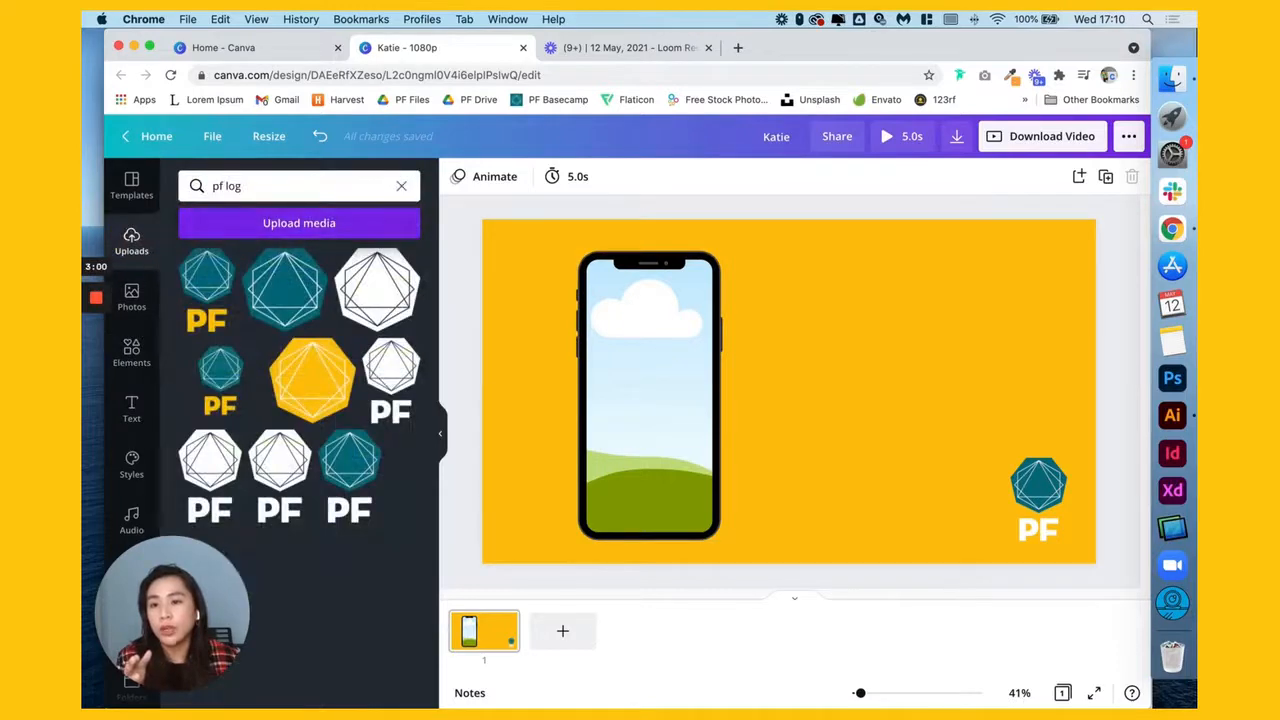
left_click(401, 185)
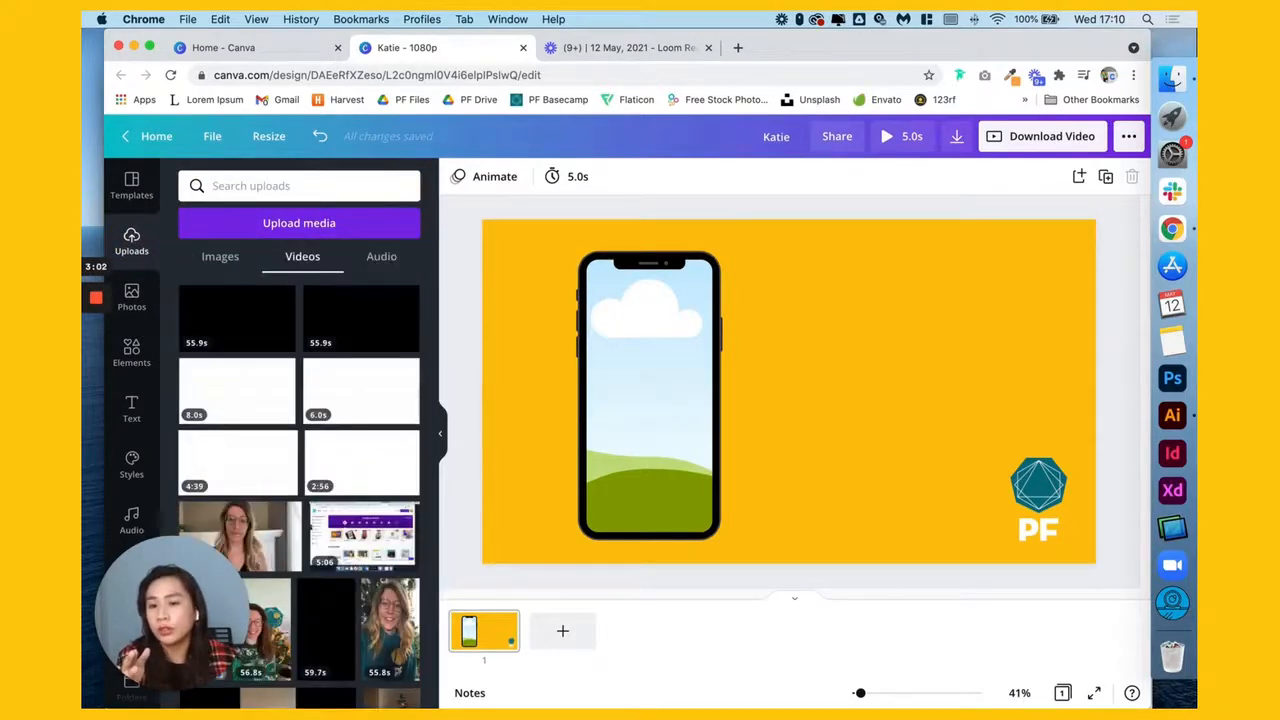
scroll(300, 450, "down", 2)
left_click_drag(390, 555, 632, 350)
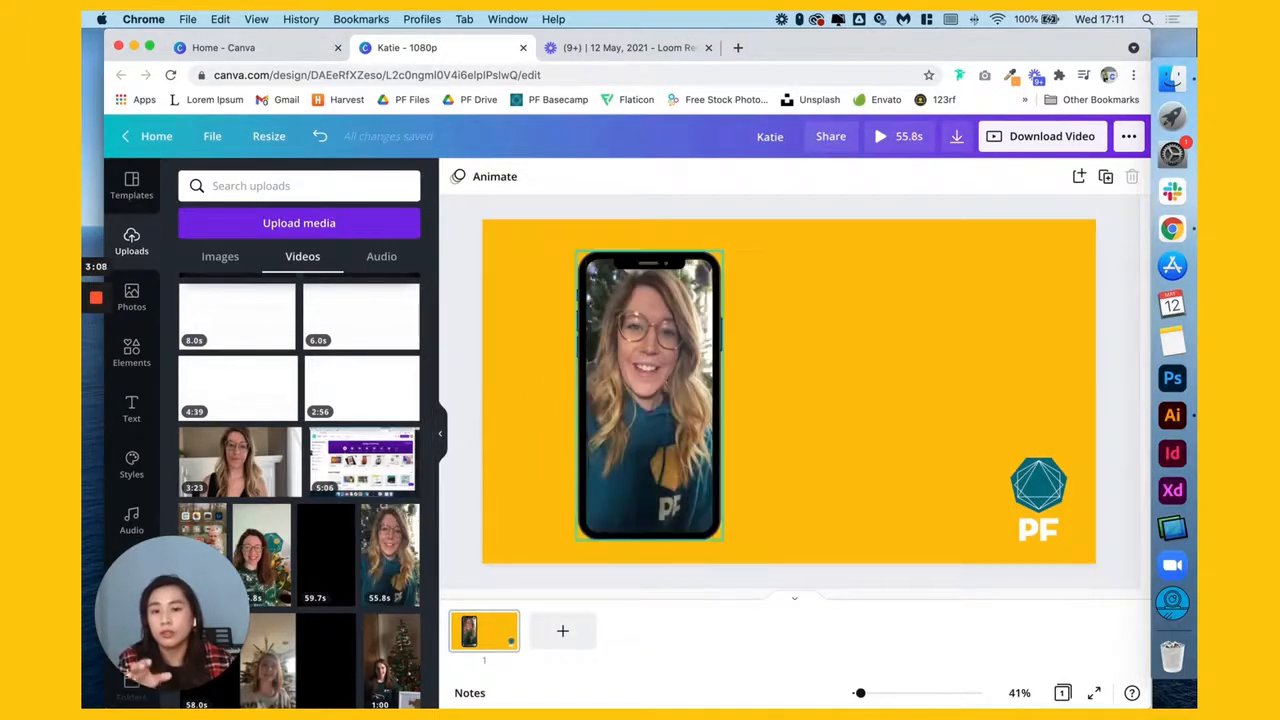
left_click(650, 400)
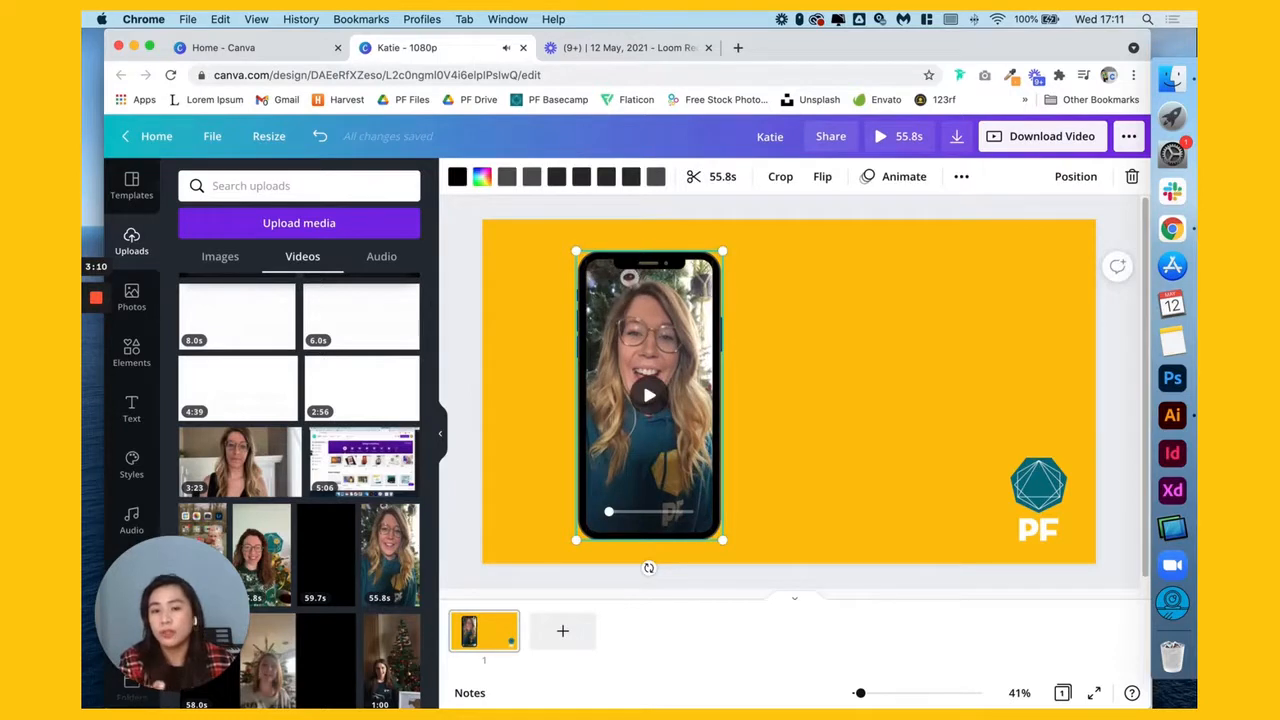
left_click(466, 357)
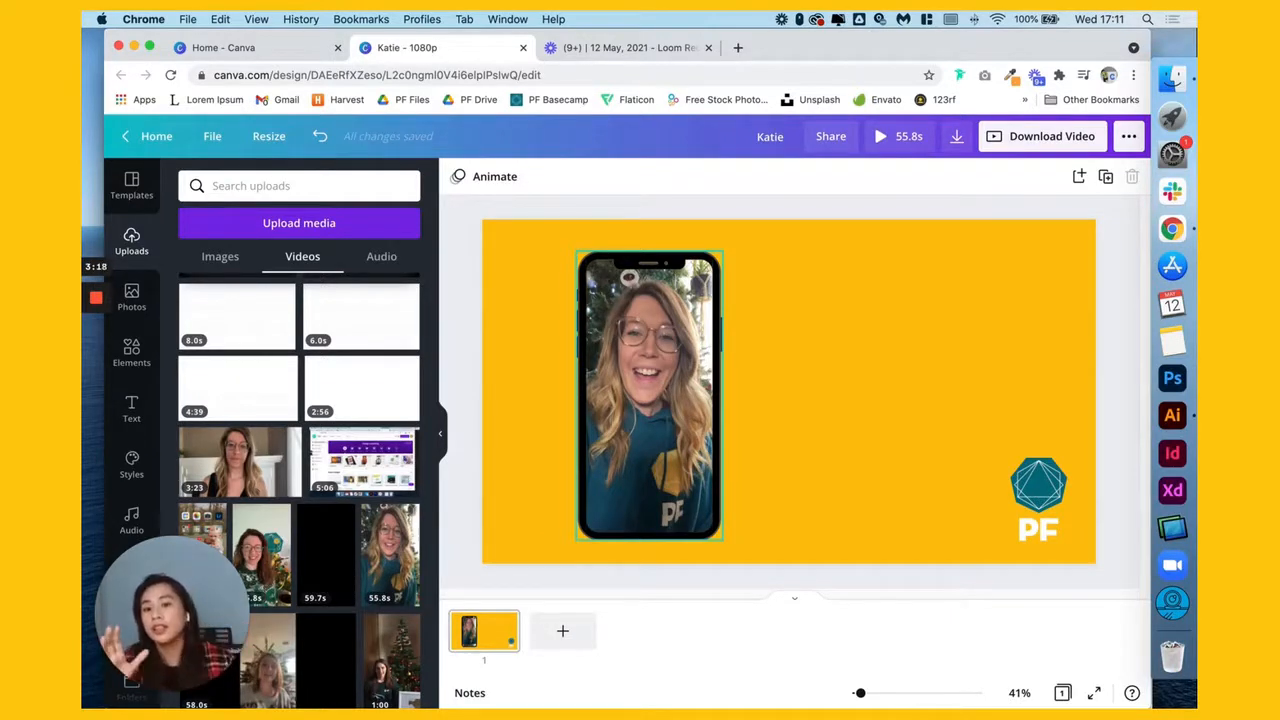
Enlarge the phone frame, tilt it slightly counter-clockwise, and position it on the page's left half running off the bottom edge
left_click(689, 412)
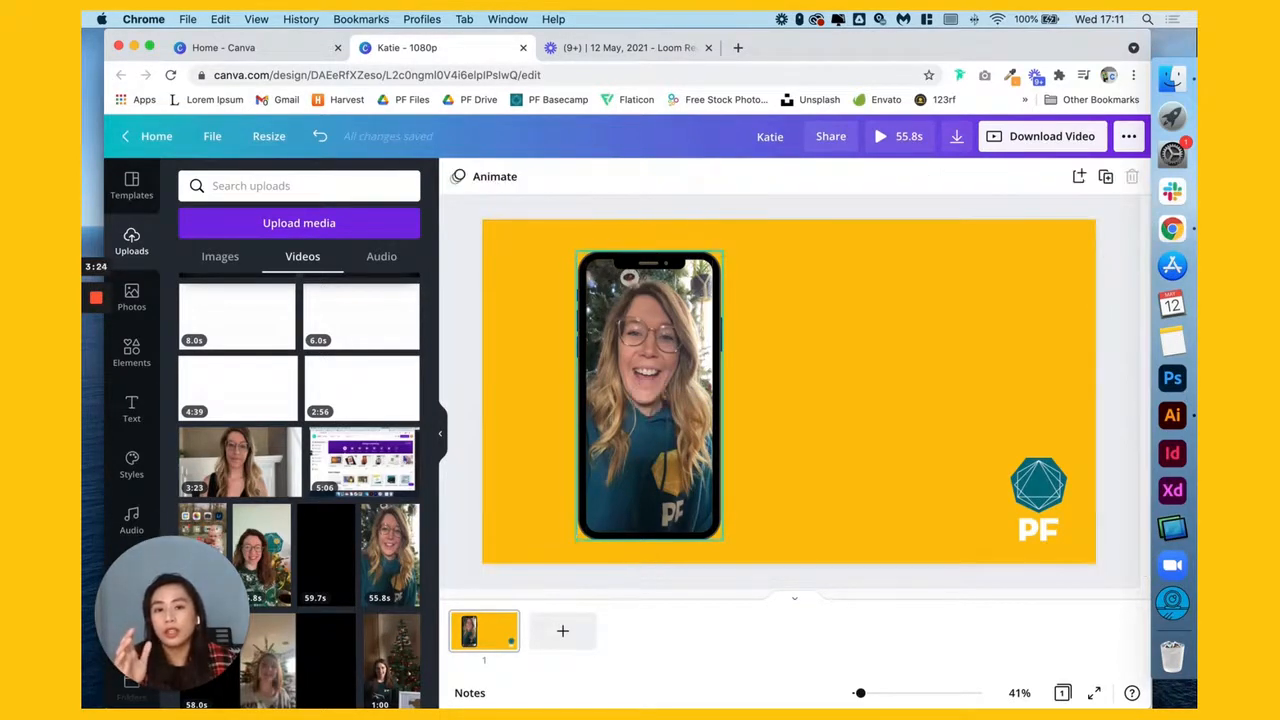
left_click_drag(723, 540, 727, 550)
left_click_drag(652, 577, 797, 415)
left_click_drag(848, 582, 994, 674)
left_click_drag(840, 470, 787, 456)
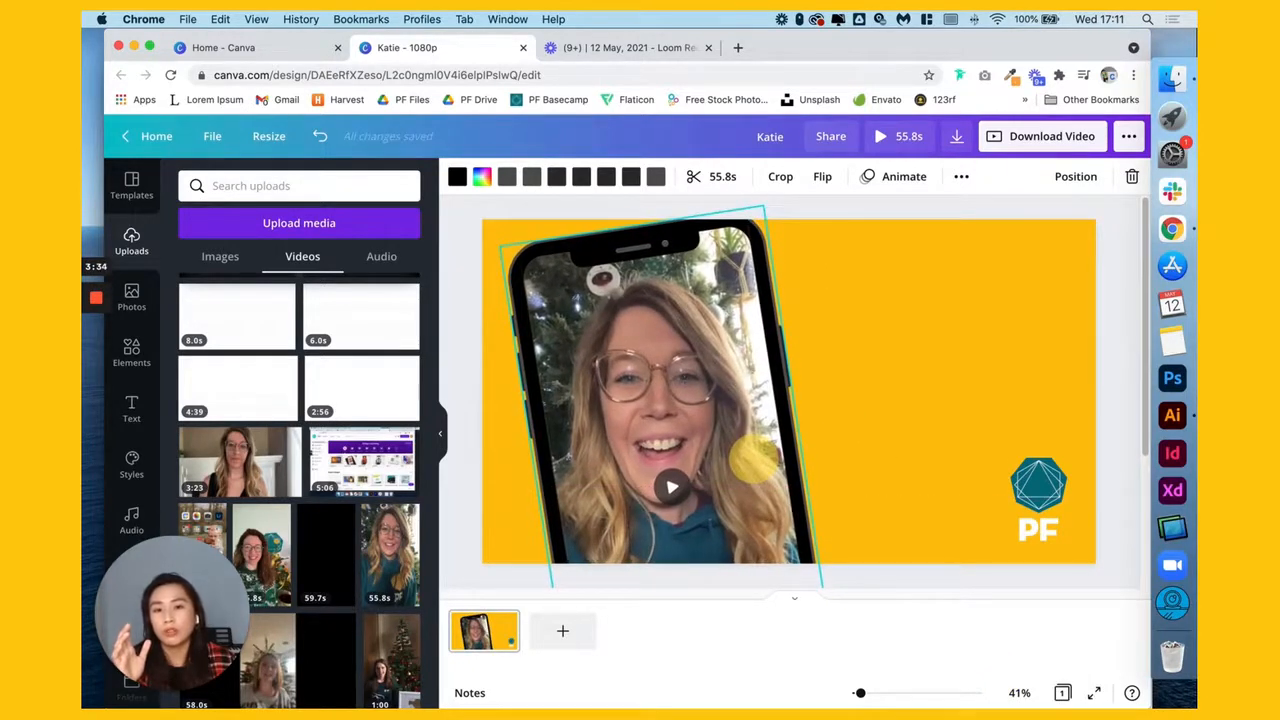
left_click(835, 205)
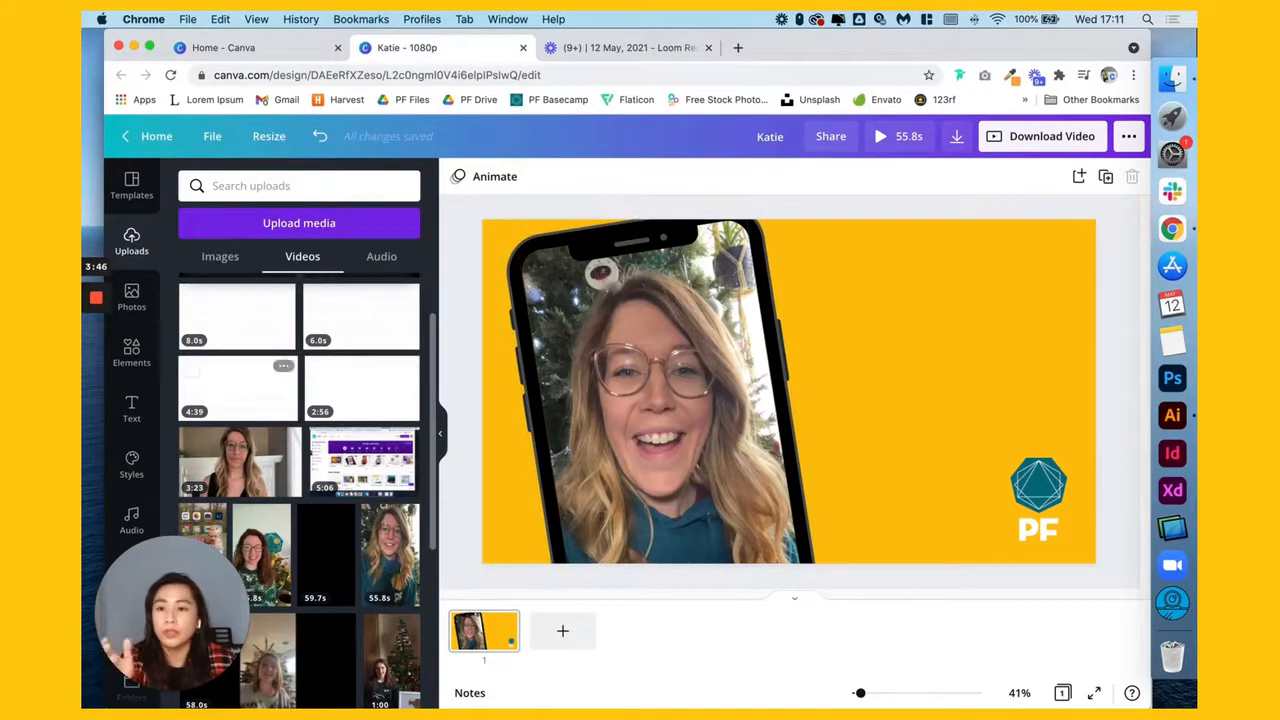
Add a heading with the featured person's first name and set its font size to 250
left_click(131, 408)
left_click(251, 255)
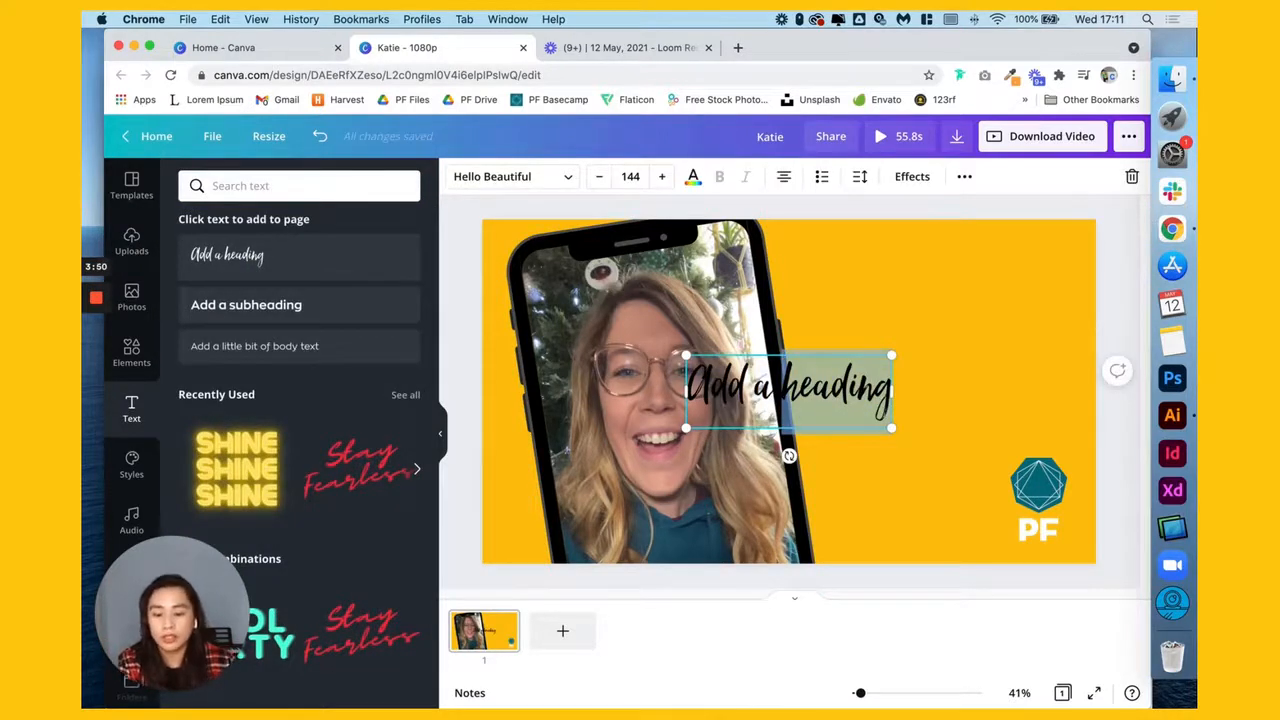
type("Katie")
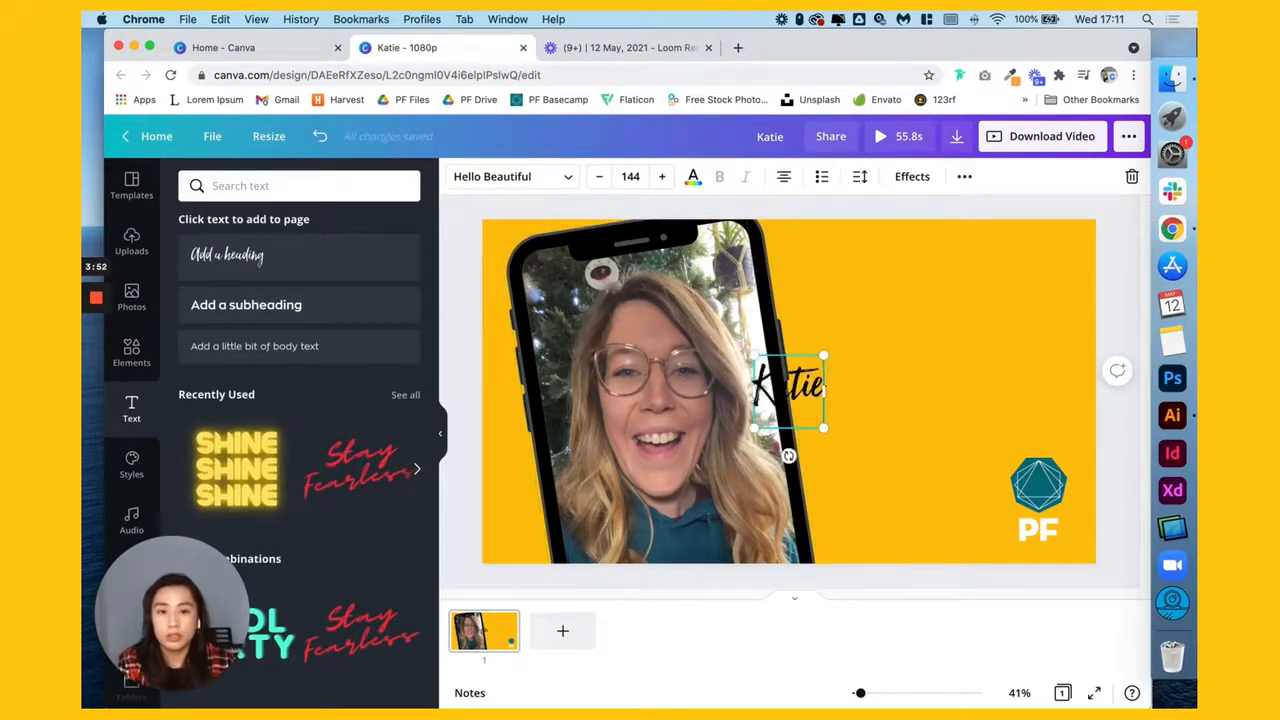
key("super+a")
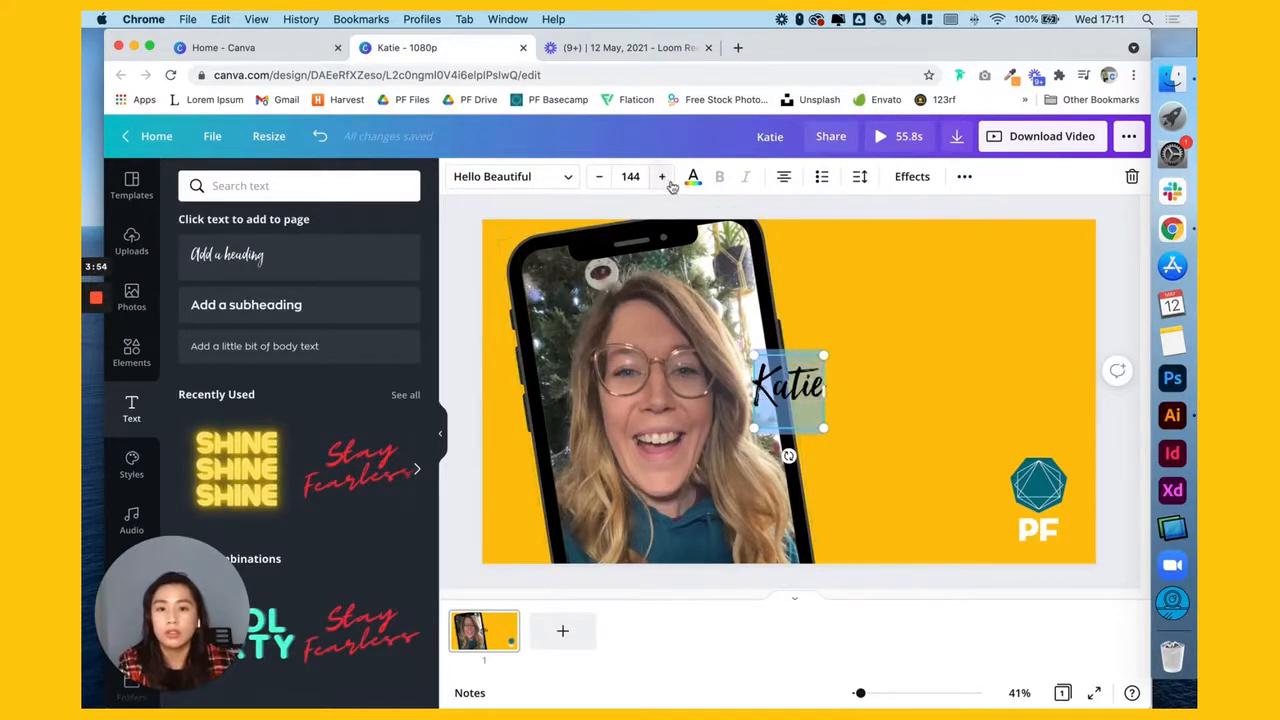
left_click(630, 176)
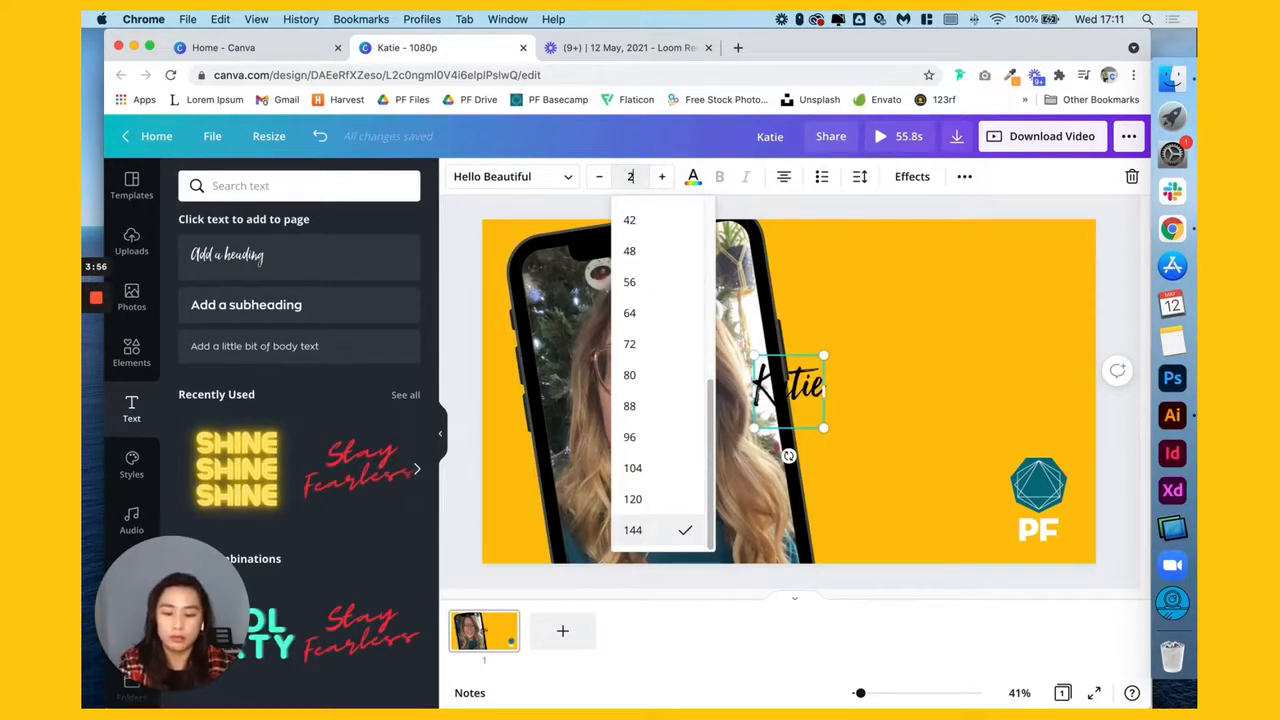
key("Return")
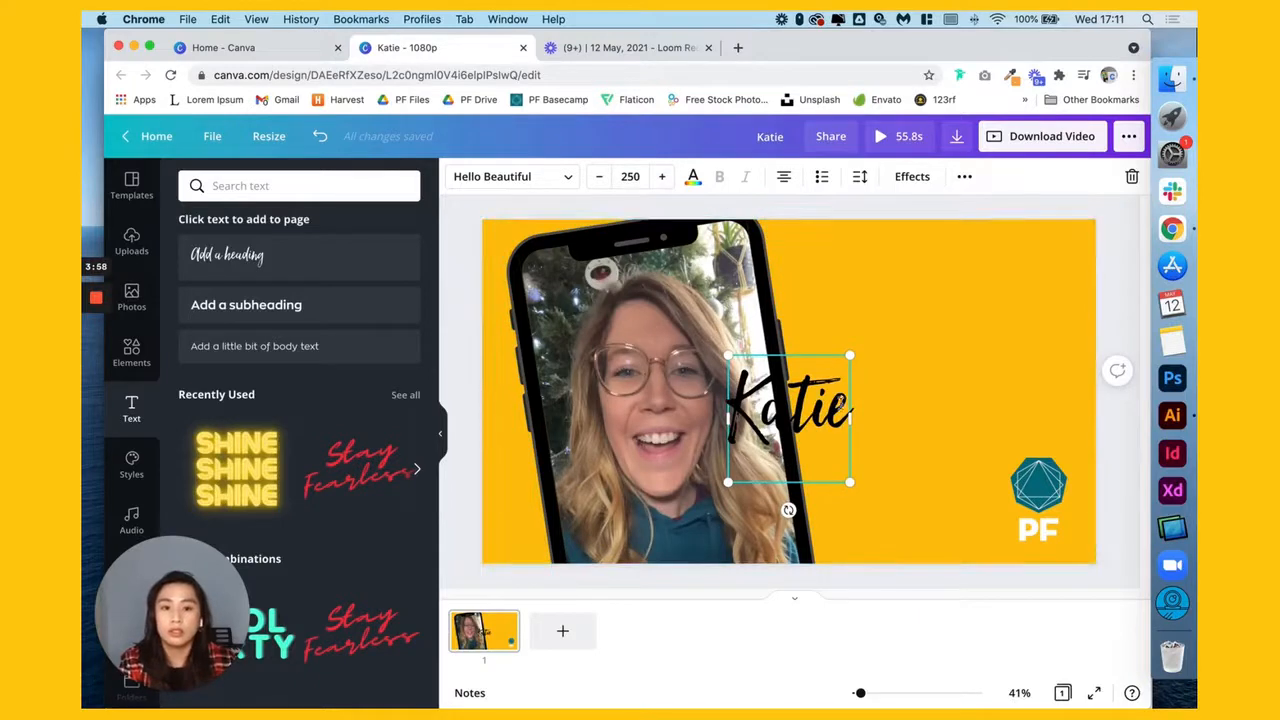
Move the name heading onto the yellow area beside the phone and colour it PF teal
left_click_drag(821, 387, 784, 457)
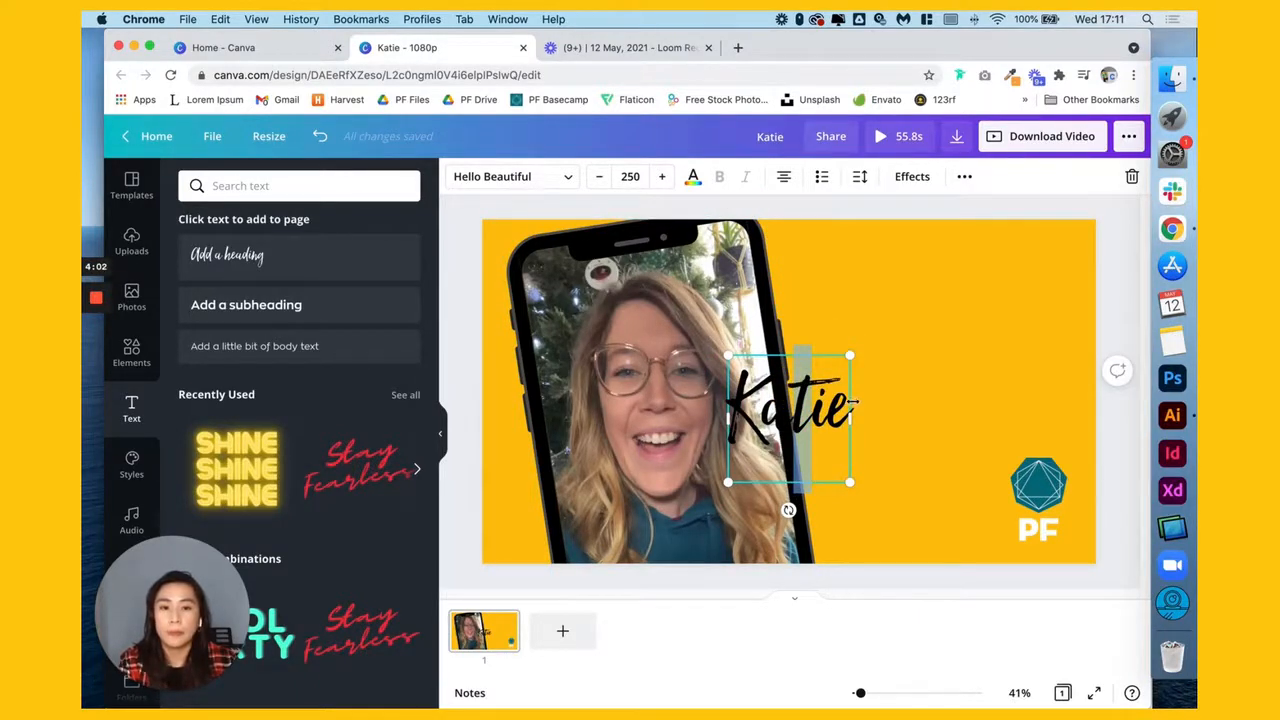
left_click(915, 316)
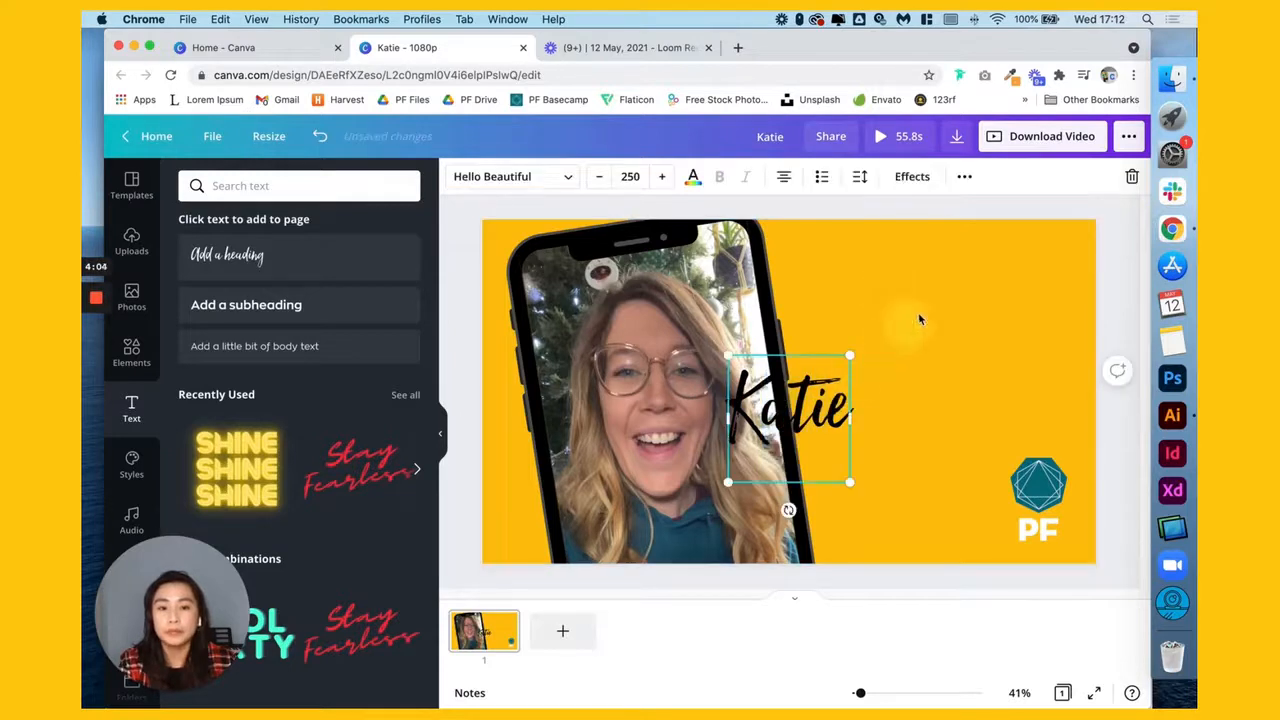
left_click_drag(795, 410, 900, 303)
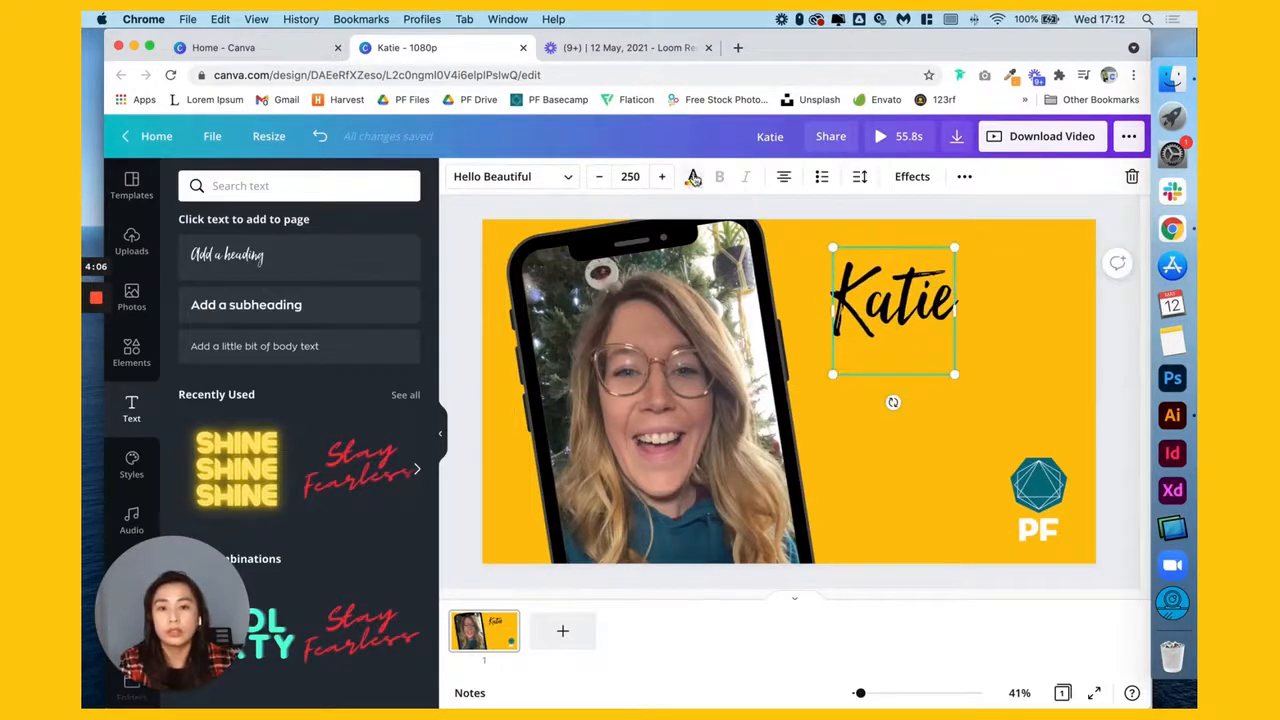
left_click(693, 177)
left_click(236, 354)
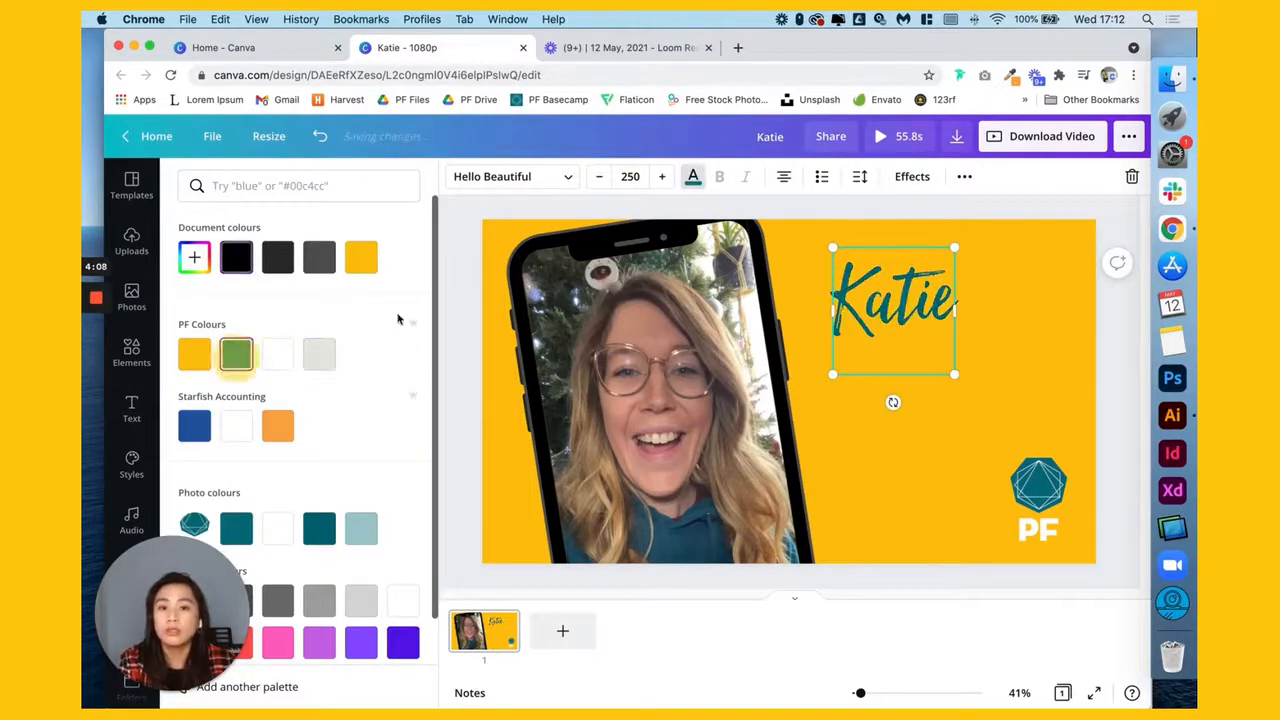
left_click(1052, 228)
left_click_drag(906, 305, 905, 330)
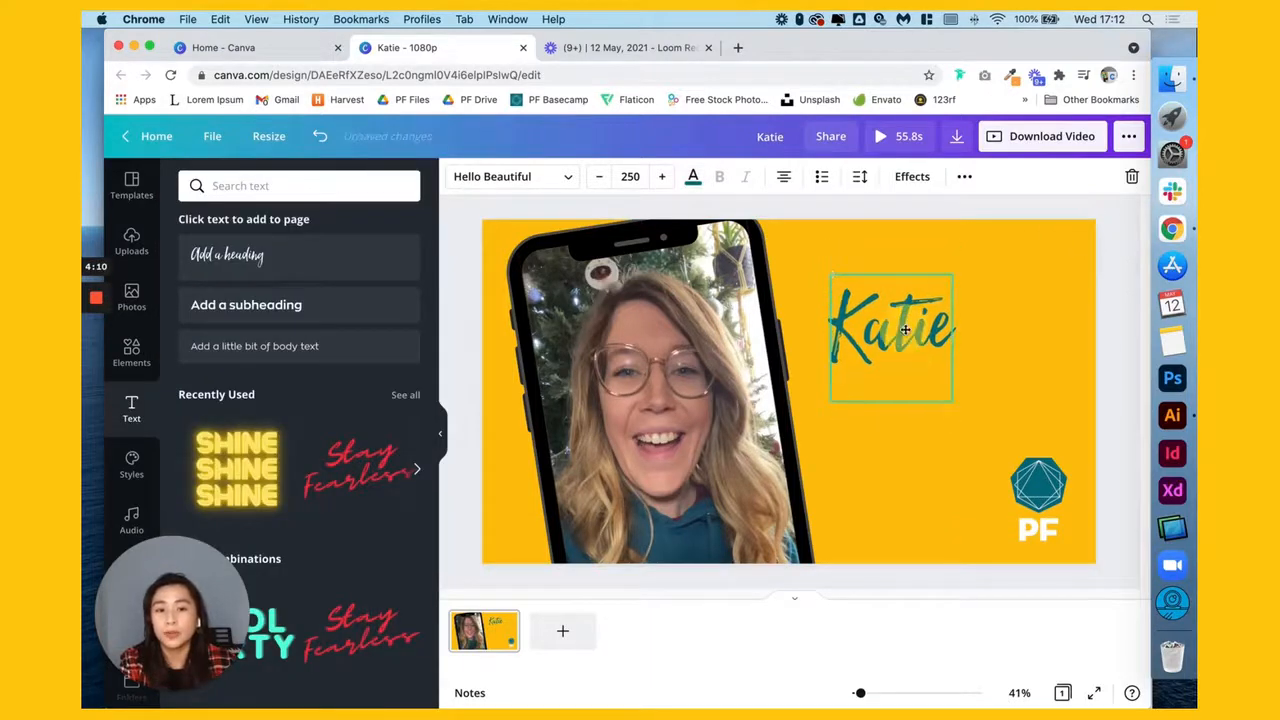
left_click(814, 206)
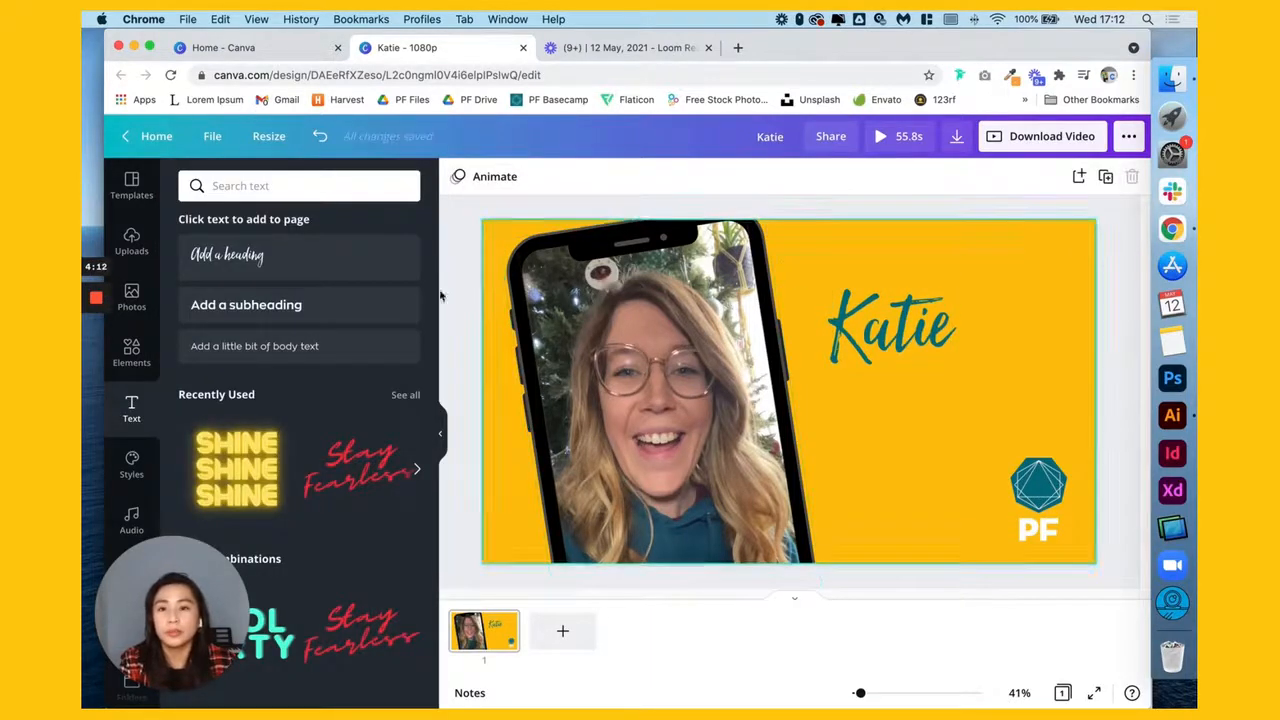
Add the subheading "Graphic designer" and place it directly below the name heading
left_click(320, 300)
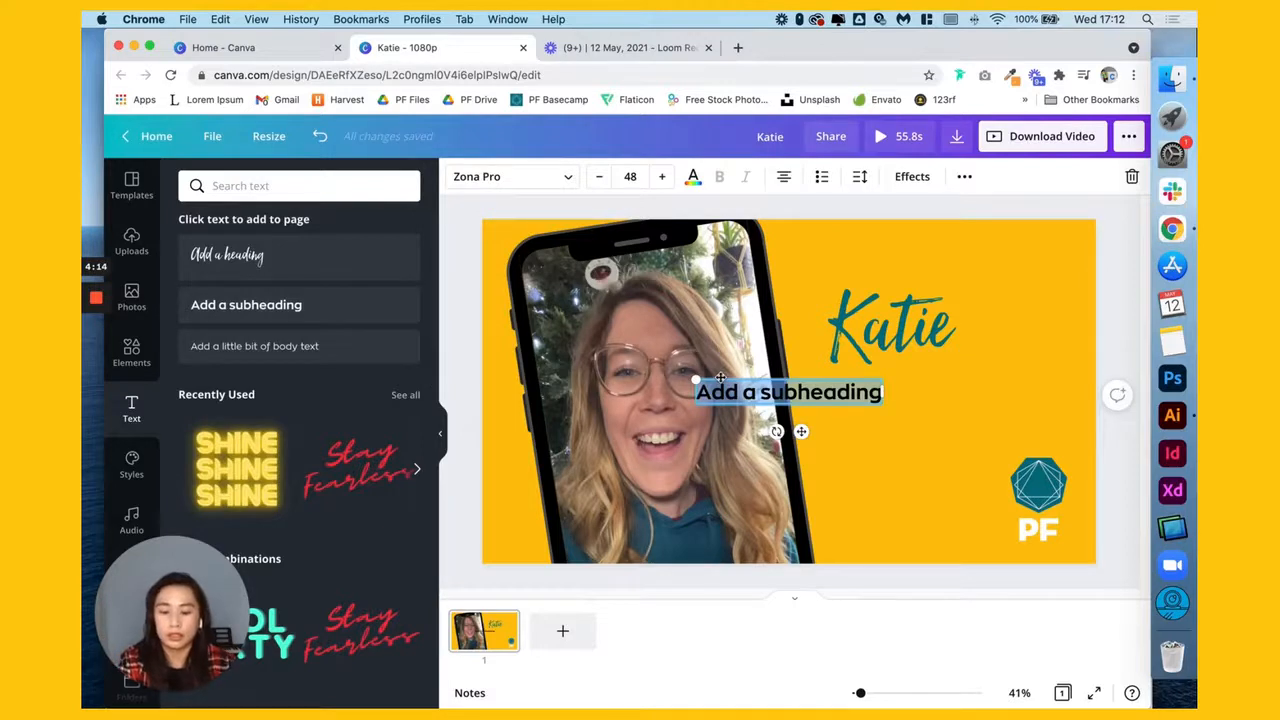
type("Graphic")
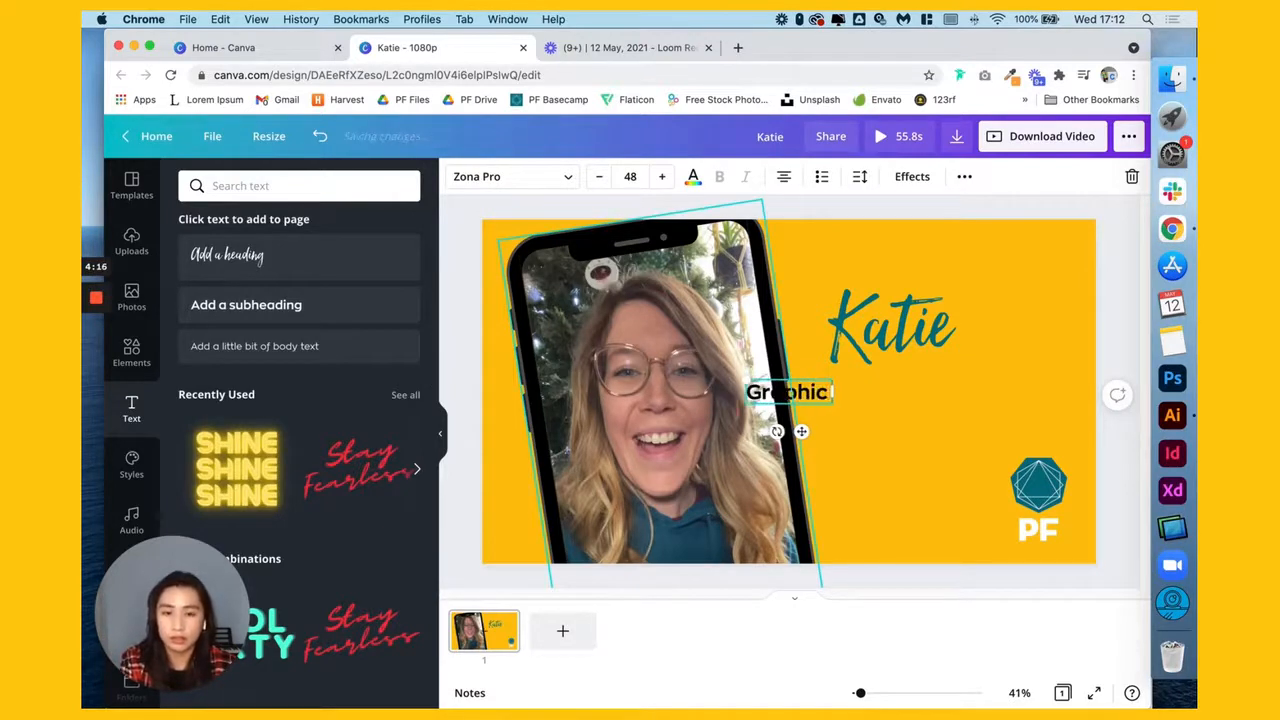
type(" d")
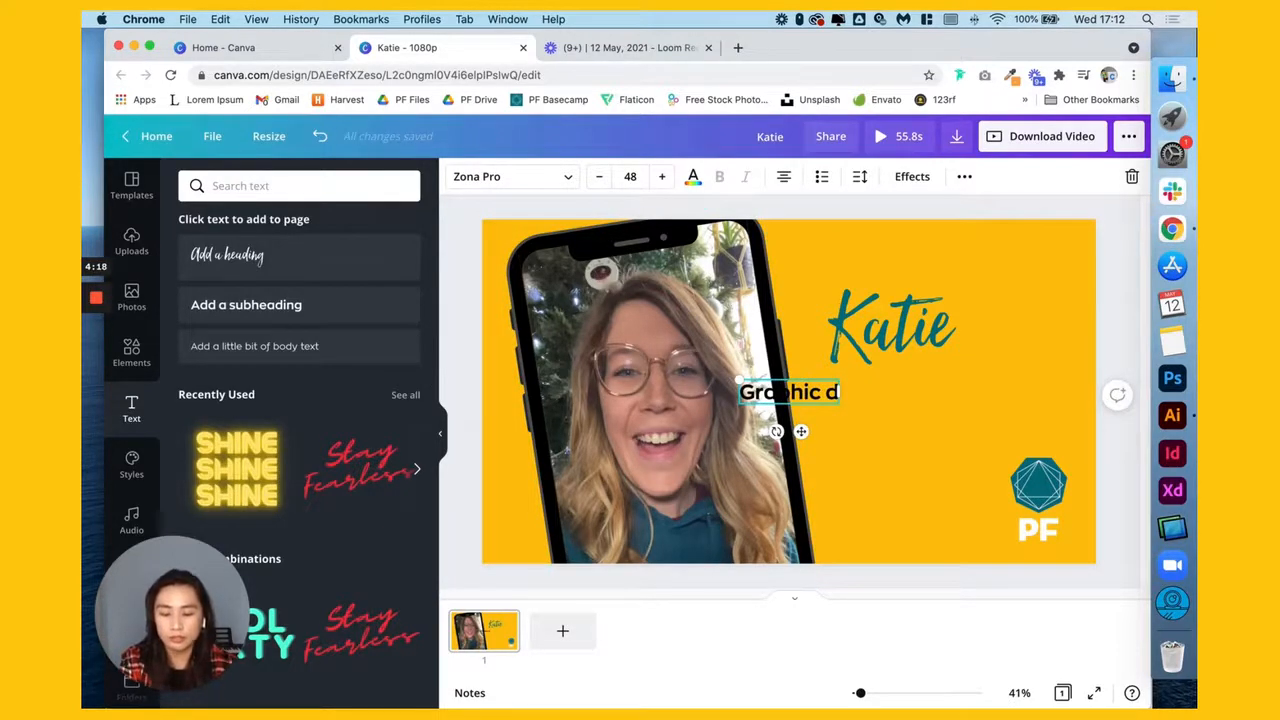
type("esigner")
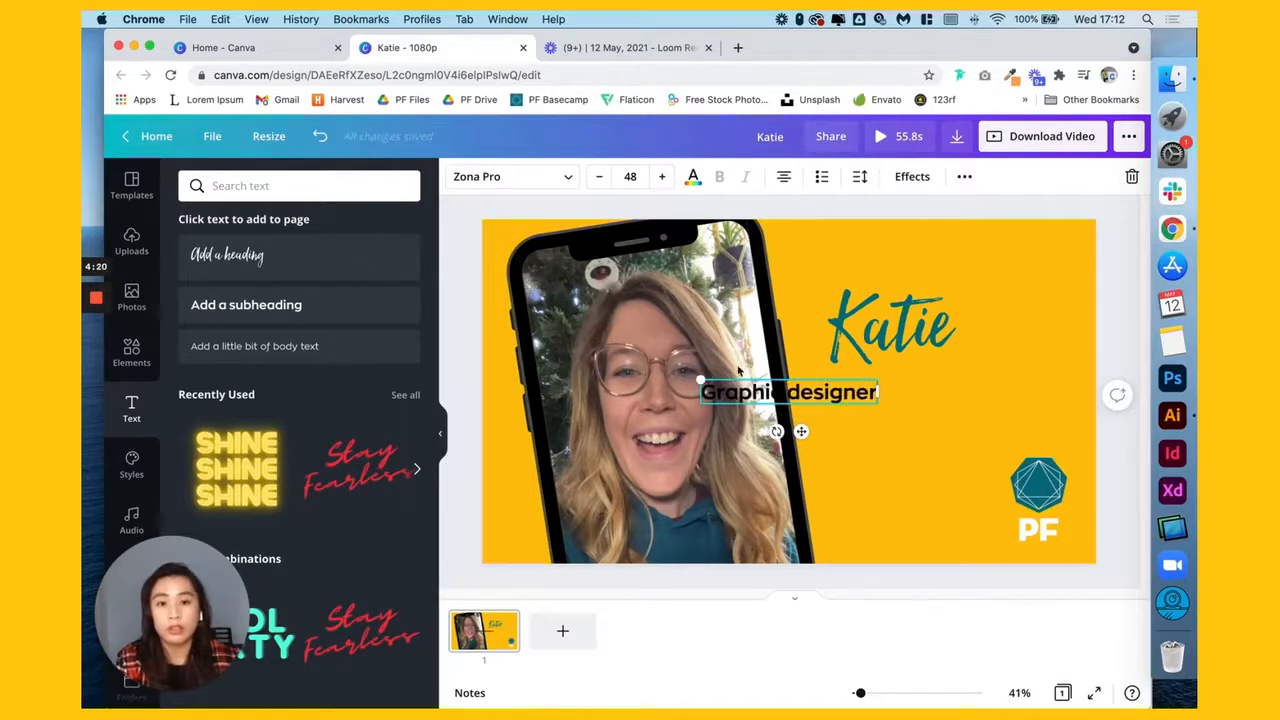
left_click(922, 209)
left_click_drag(838, 397, 963, 399)
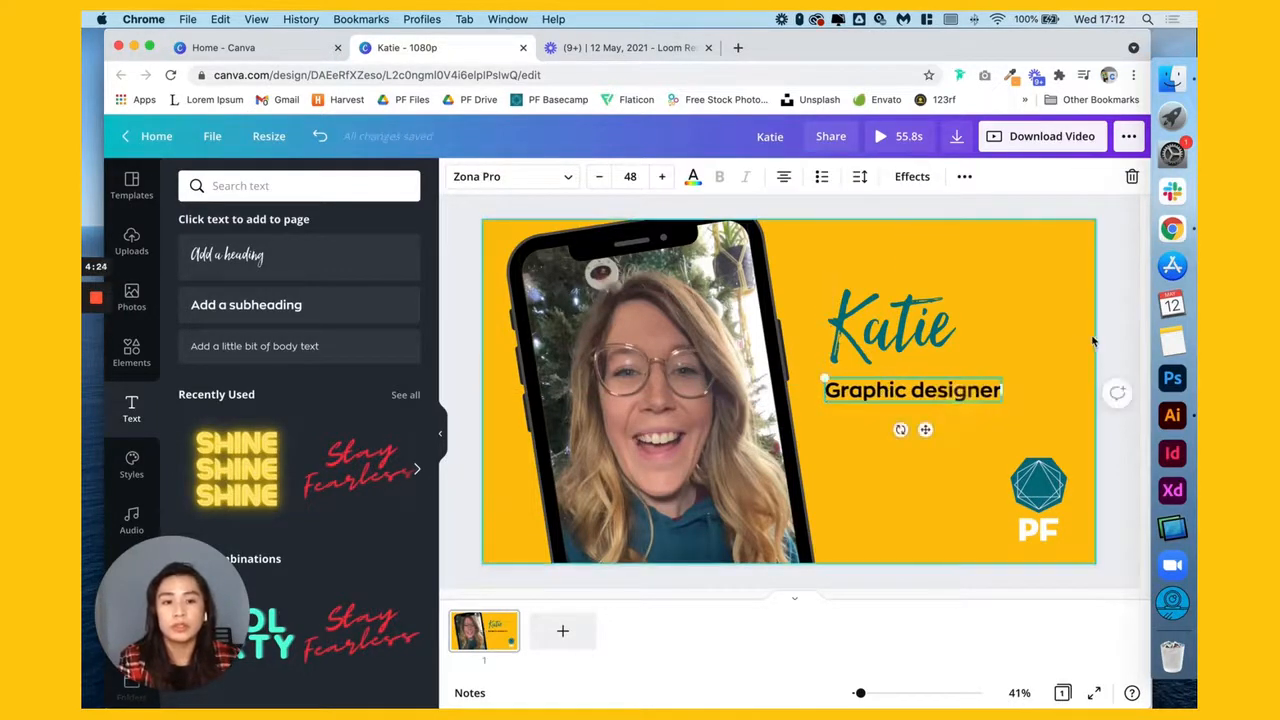
Change the "Graphic designer" subheading's text colour to the white from the PF Colours palette
left_click(693, 176)
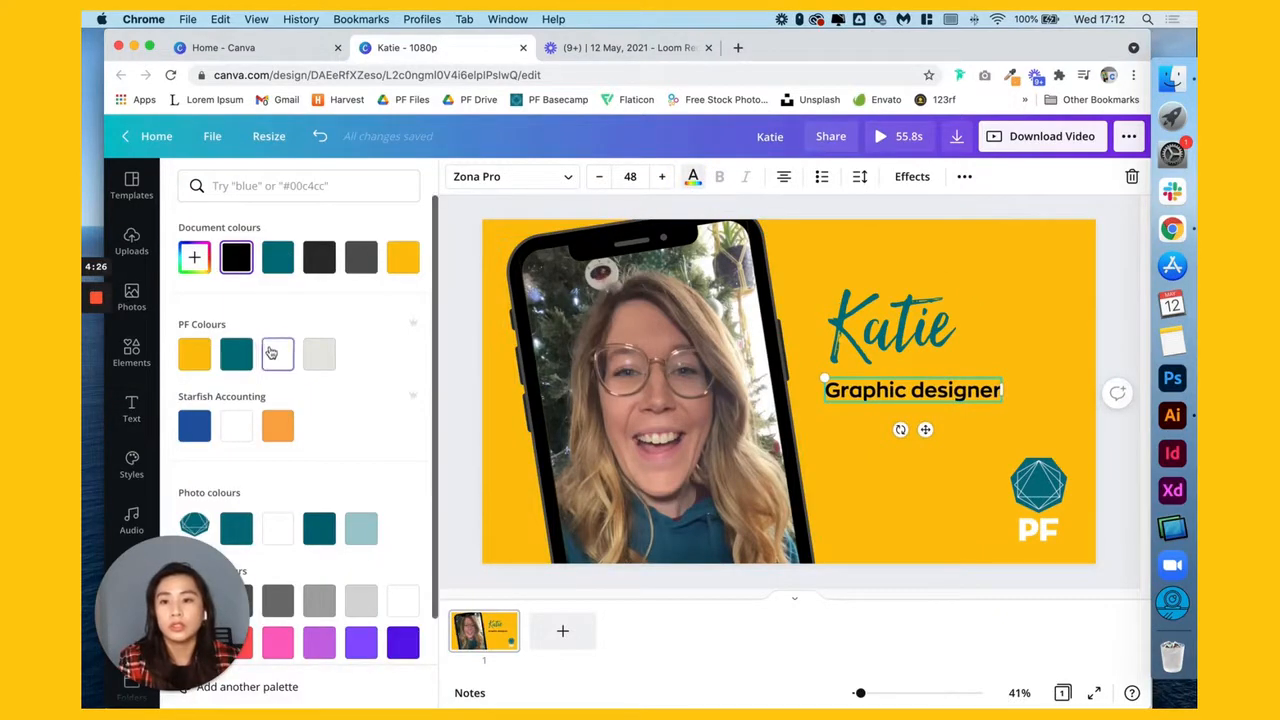
left_click(271, 353)
key("Escape")
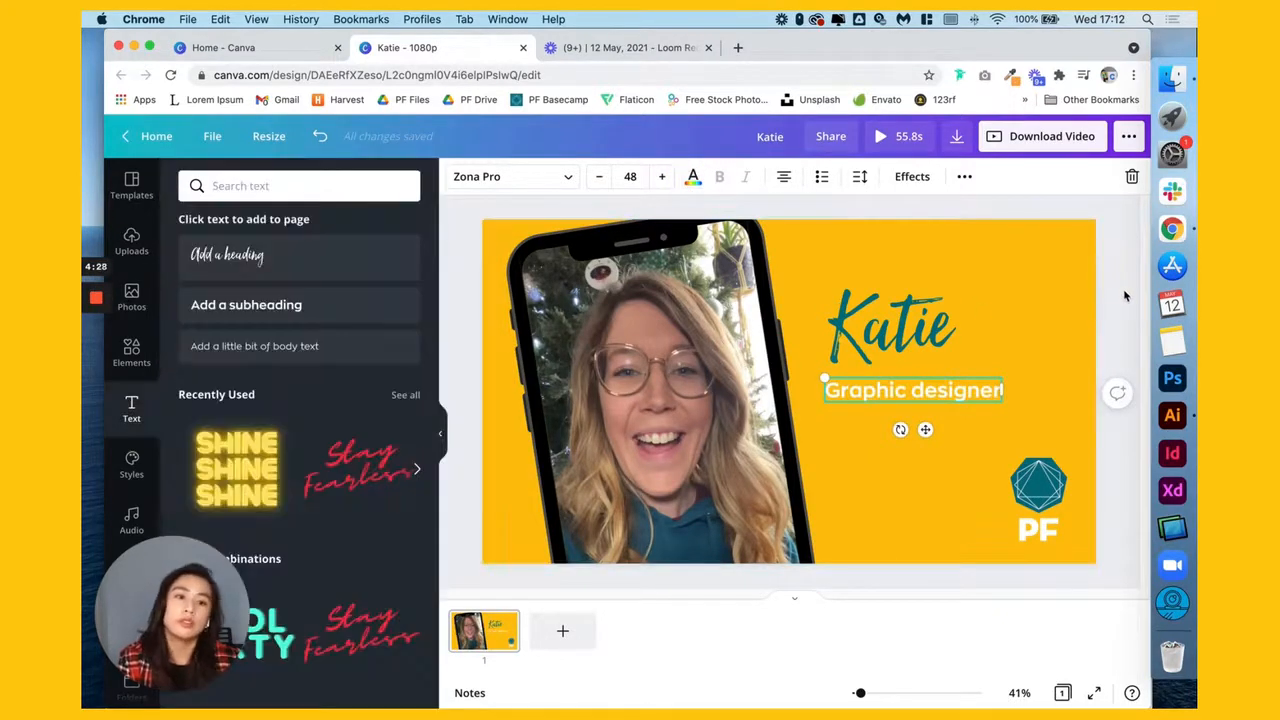
left_click(1125, 292)
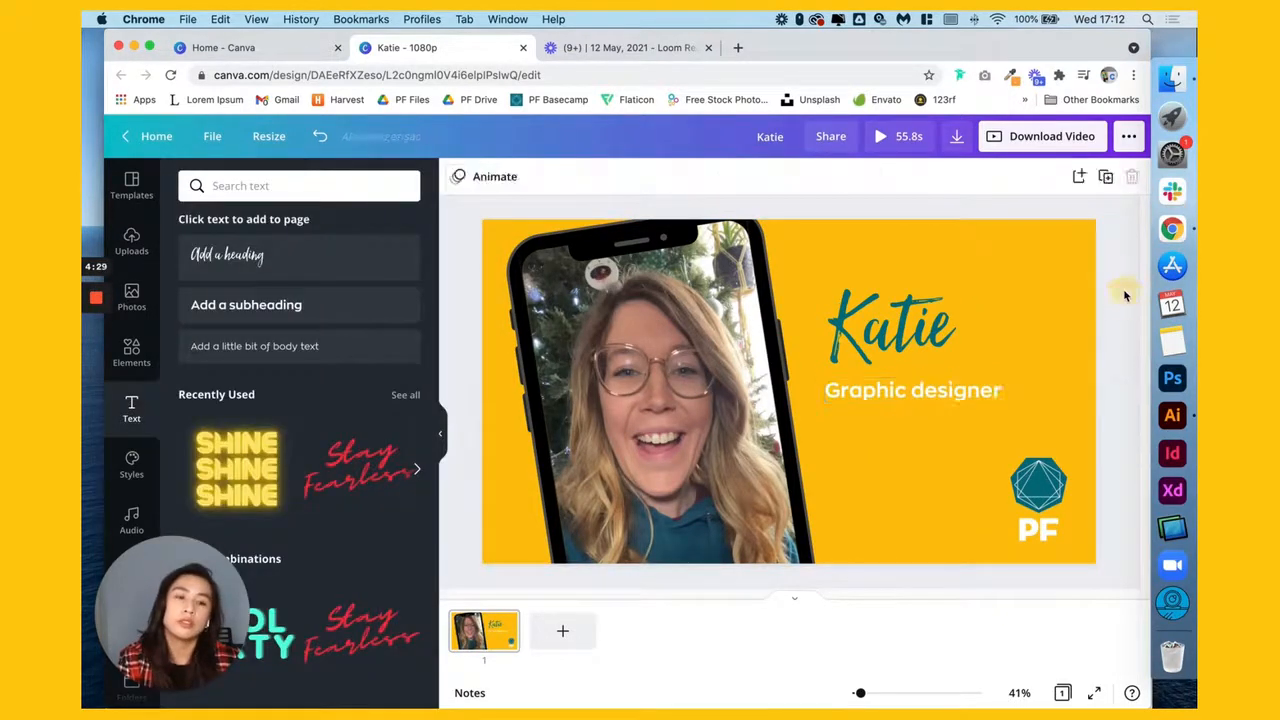
left_click(968, 400)
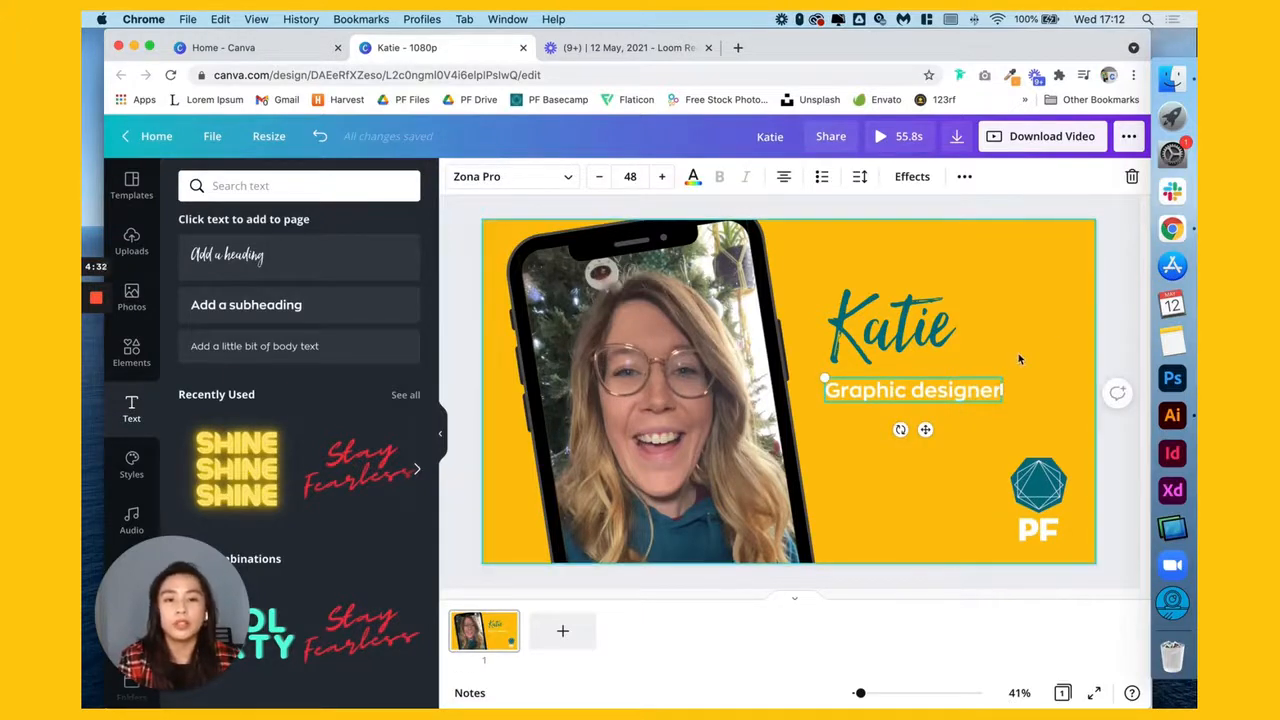
Undo the "Graphic designer" subheading's last text colour change and deselect everything on the page
key("super+z")
left_click(1127, 317)
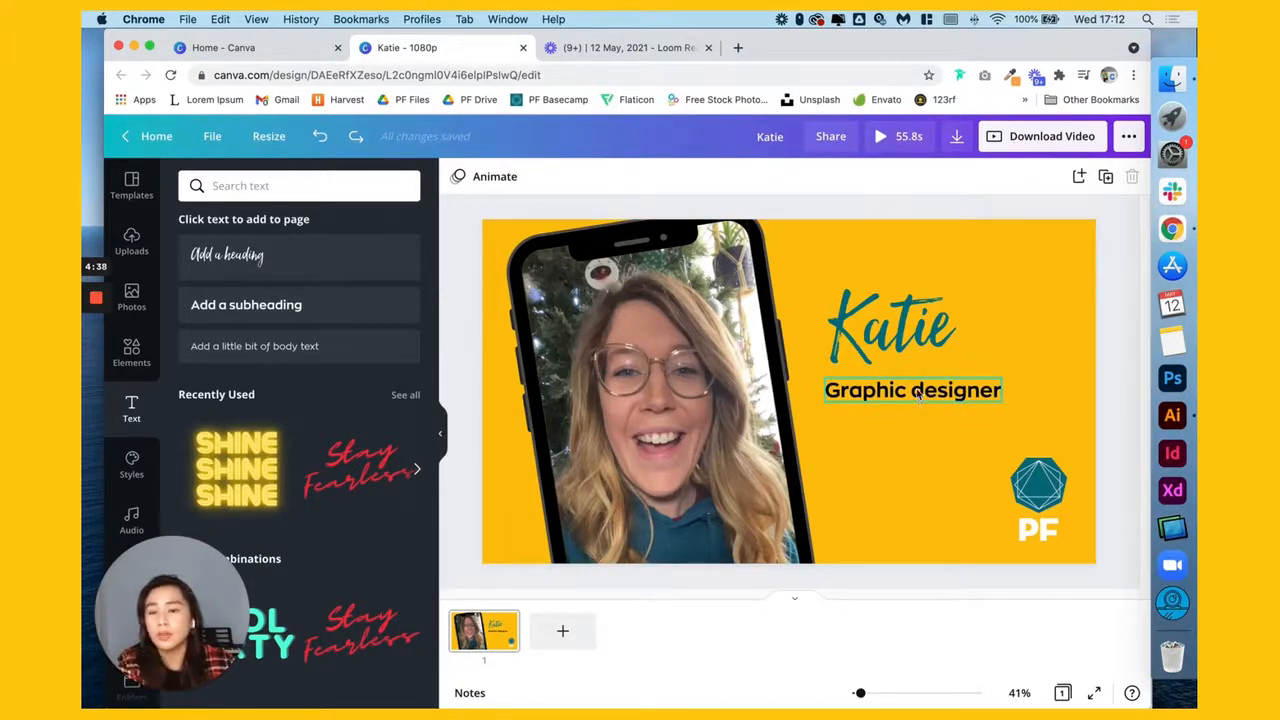
left_click(1049, 293)
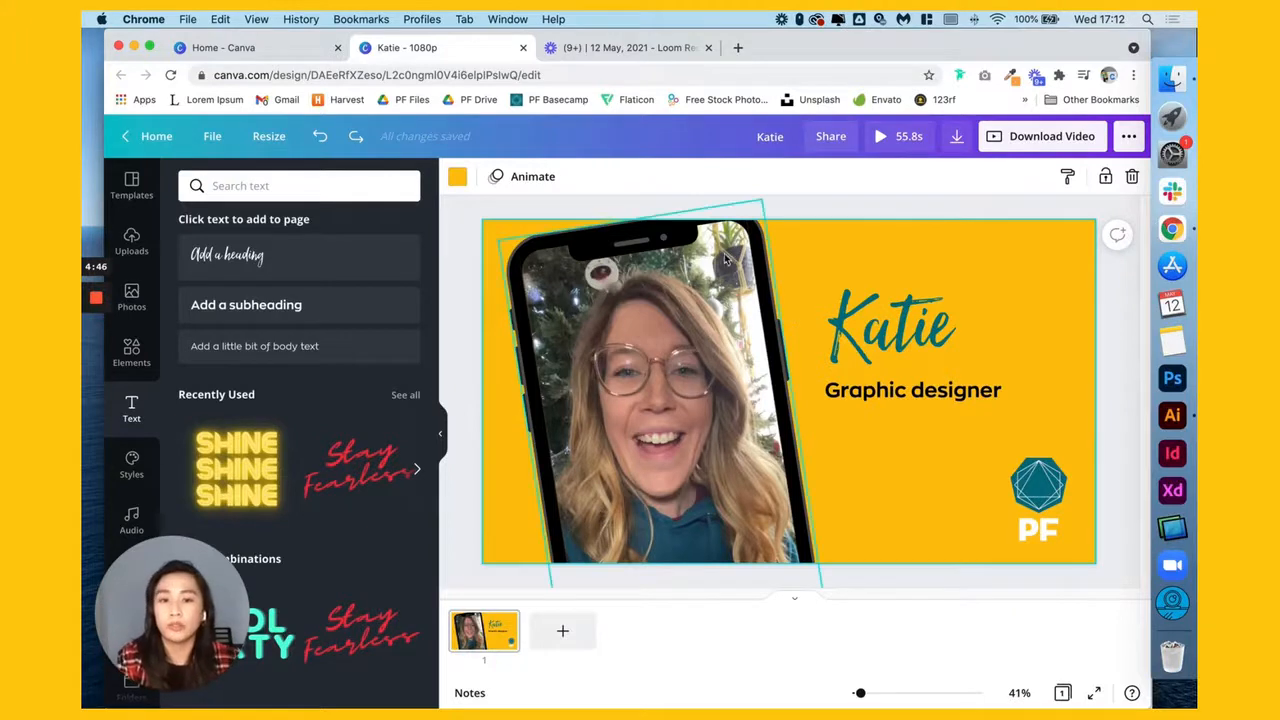
left_click(895, 207)
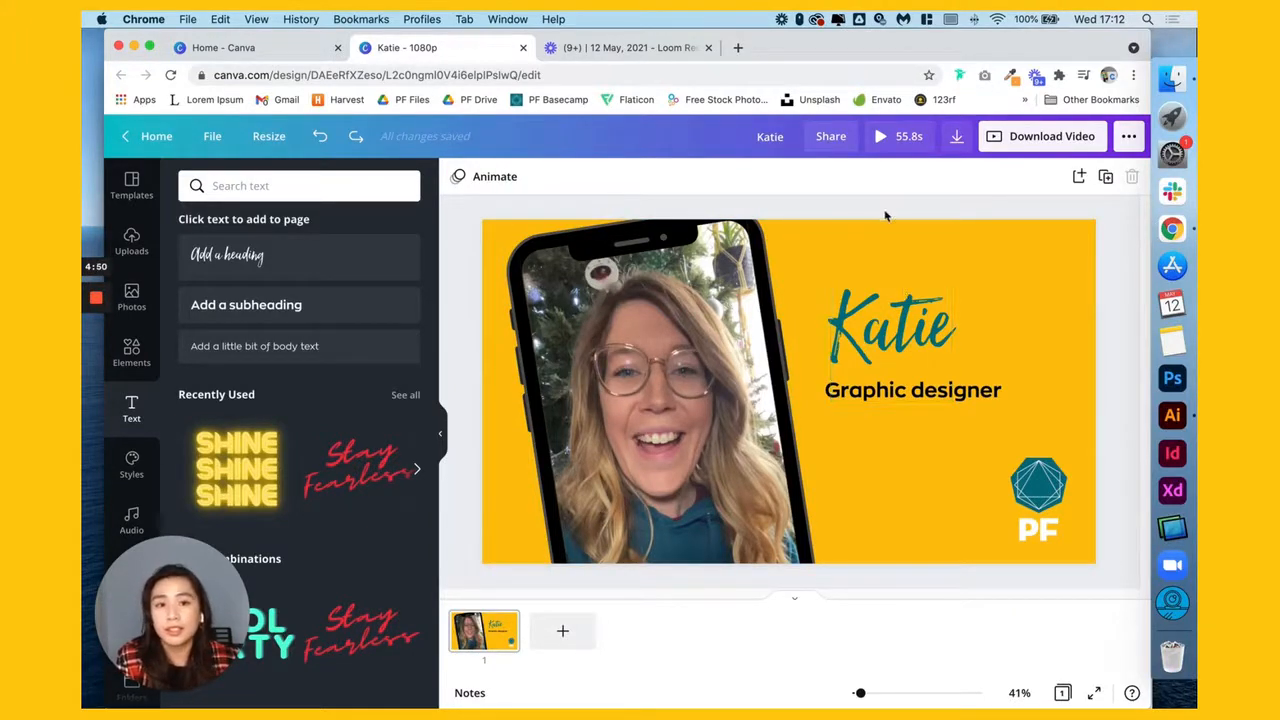
Preview the landscape video, pause it after the opening seconds, and close the preview
left_click(880, 137)
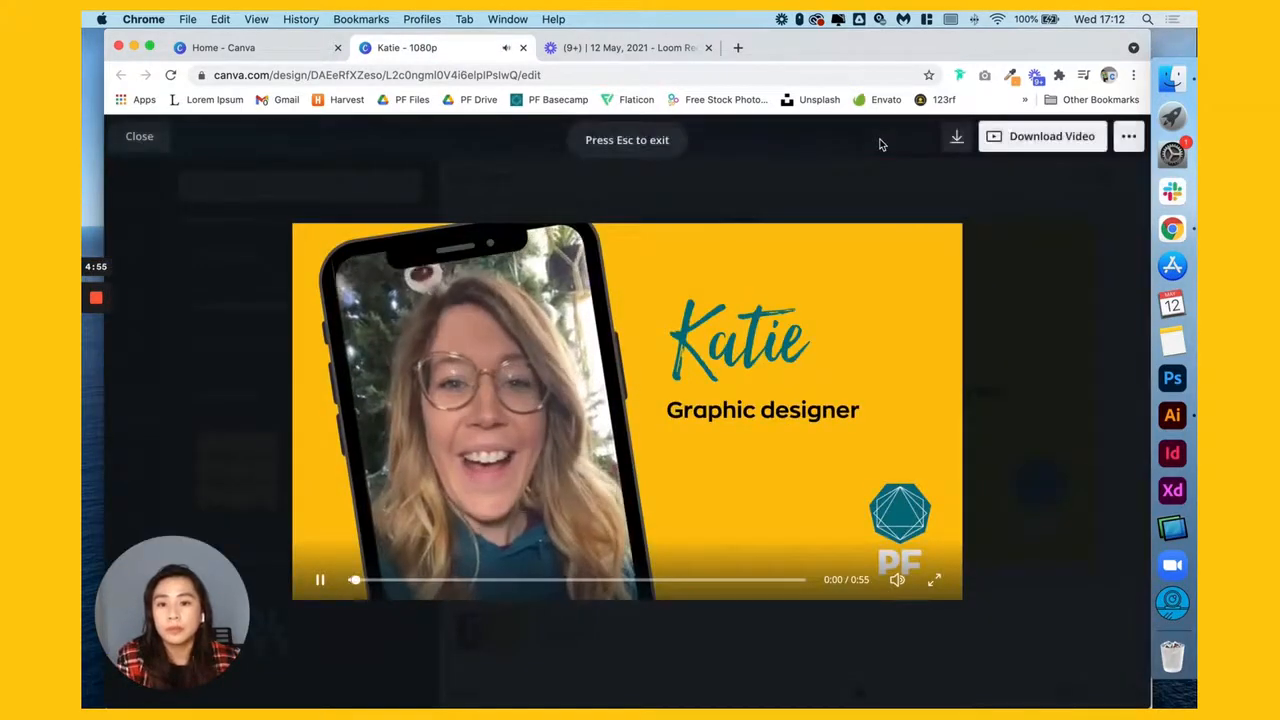
mouse_move(661, 428)
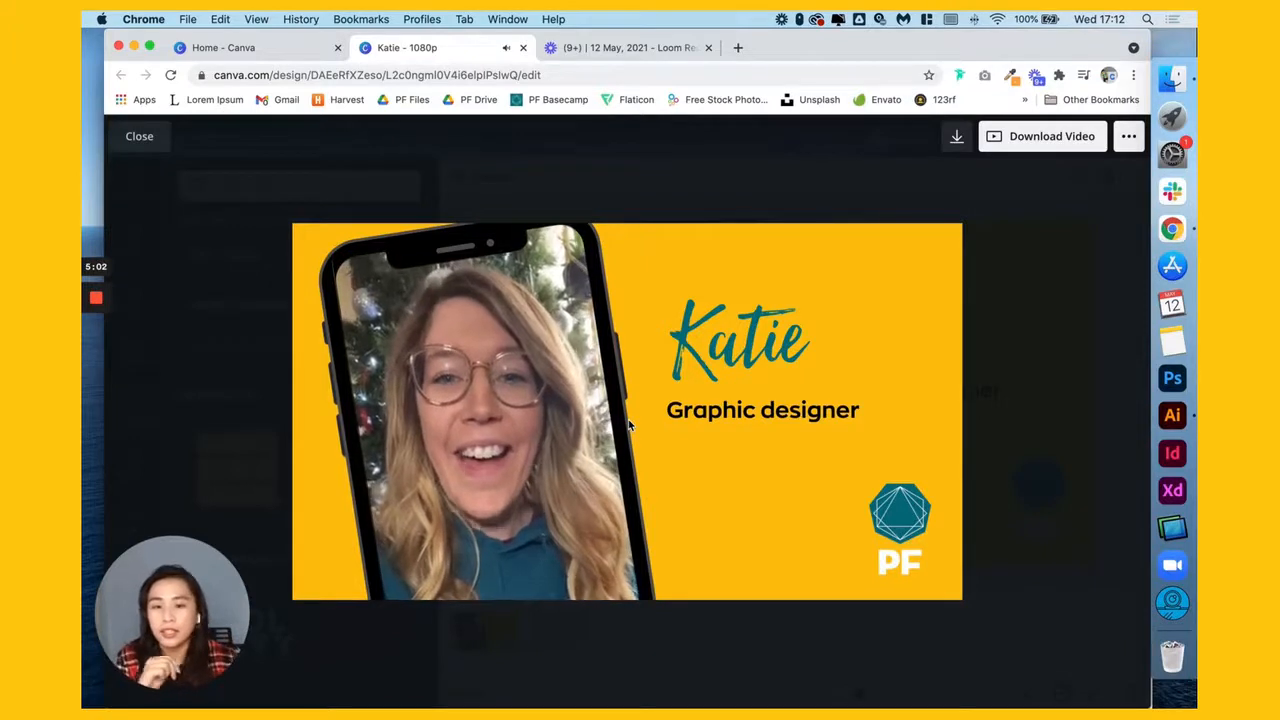
left_click(636, 414)
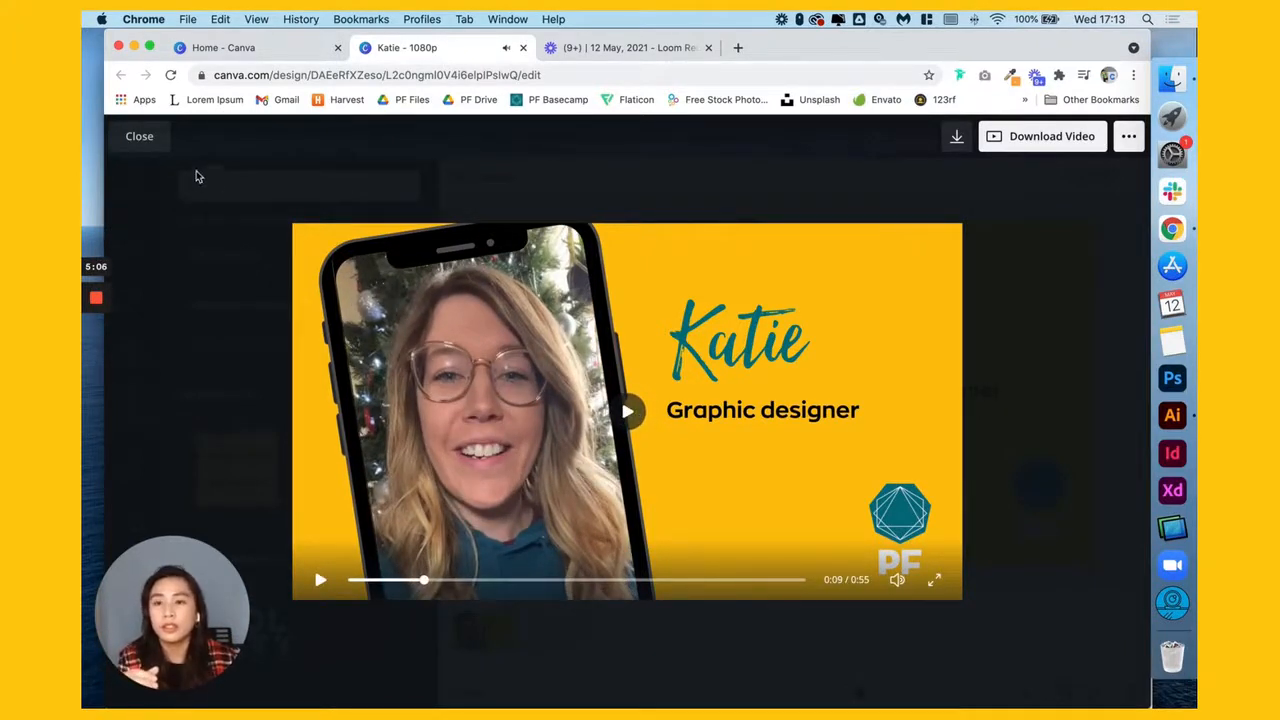
left_click(148, 136)
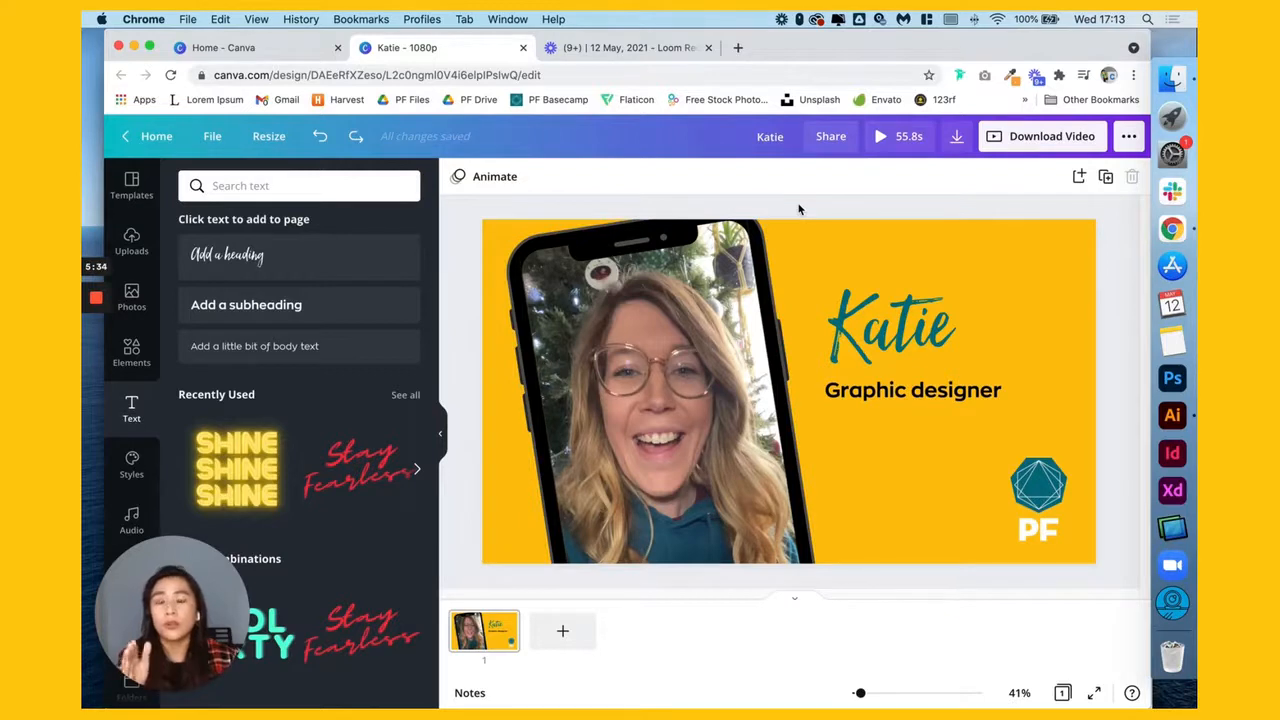
Create a resized copy of the landscape design in the 1080 × 1080 px Instagram Post format
left_click(266, 142)
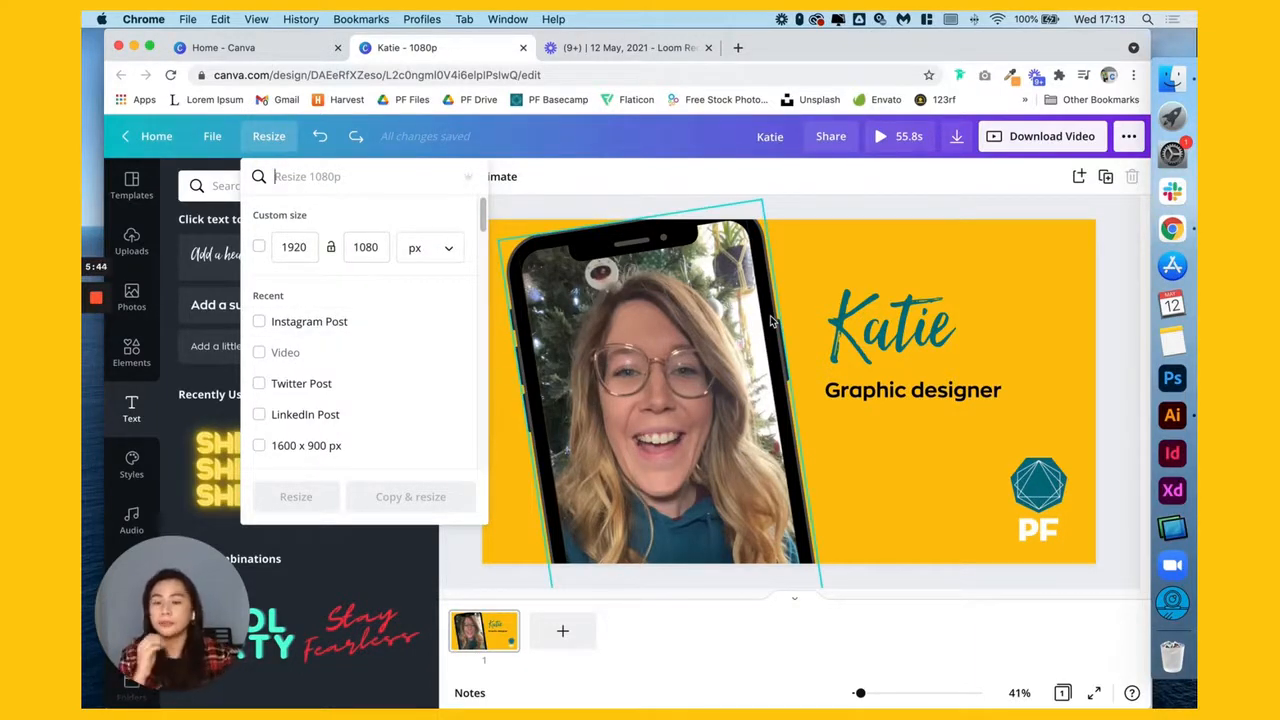
left_click(369, 334)
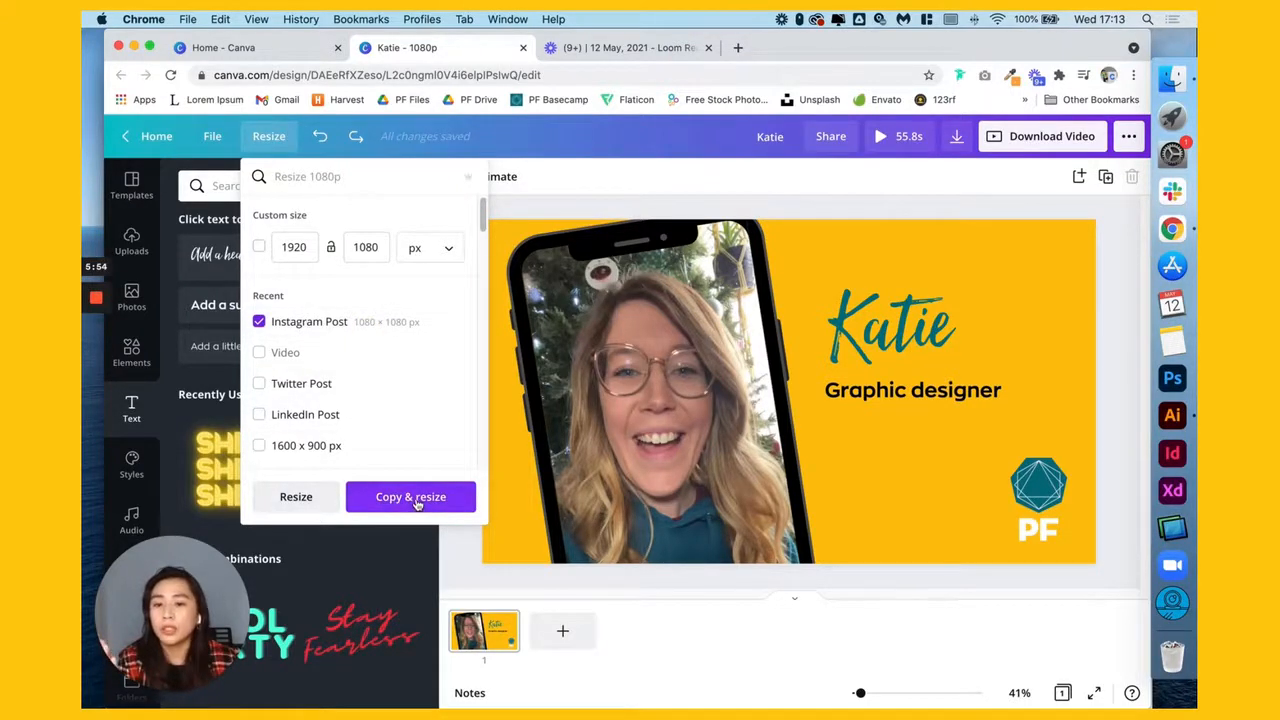
left_click(418, 505)
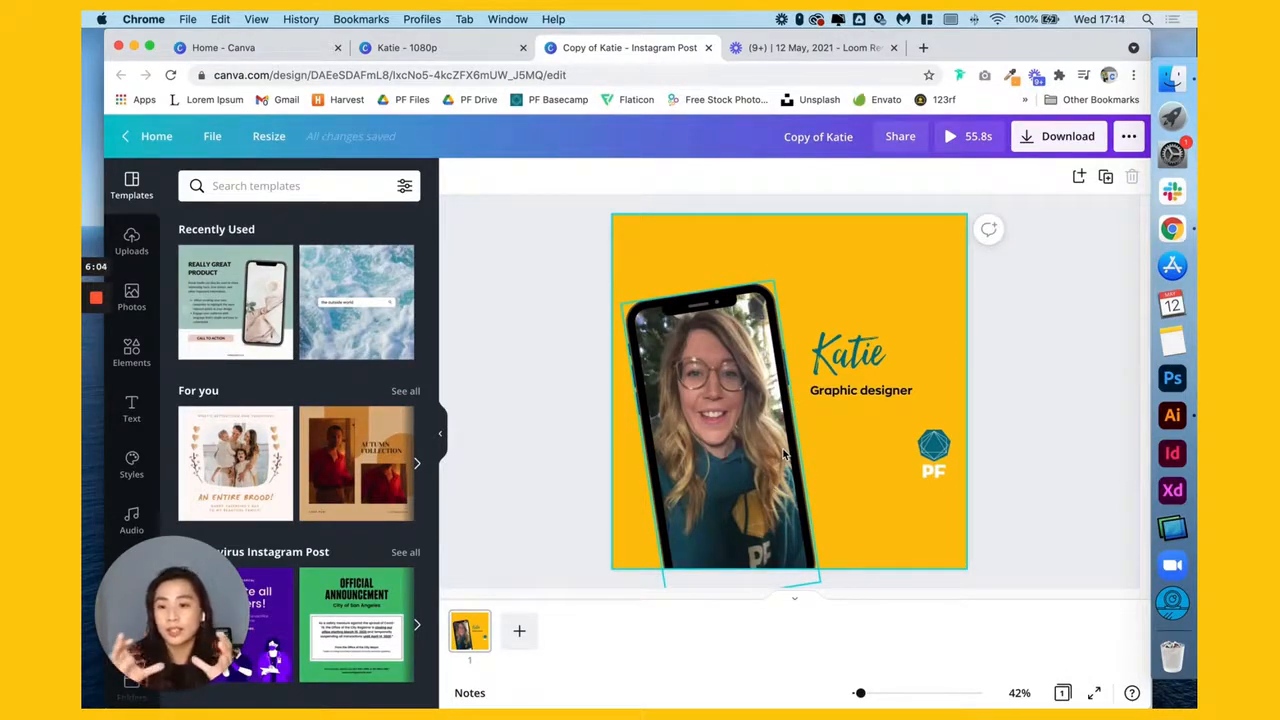
Enlarge the phone frame on the square page and move it so its lower part runs off the page
left_click(760, 390)
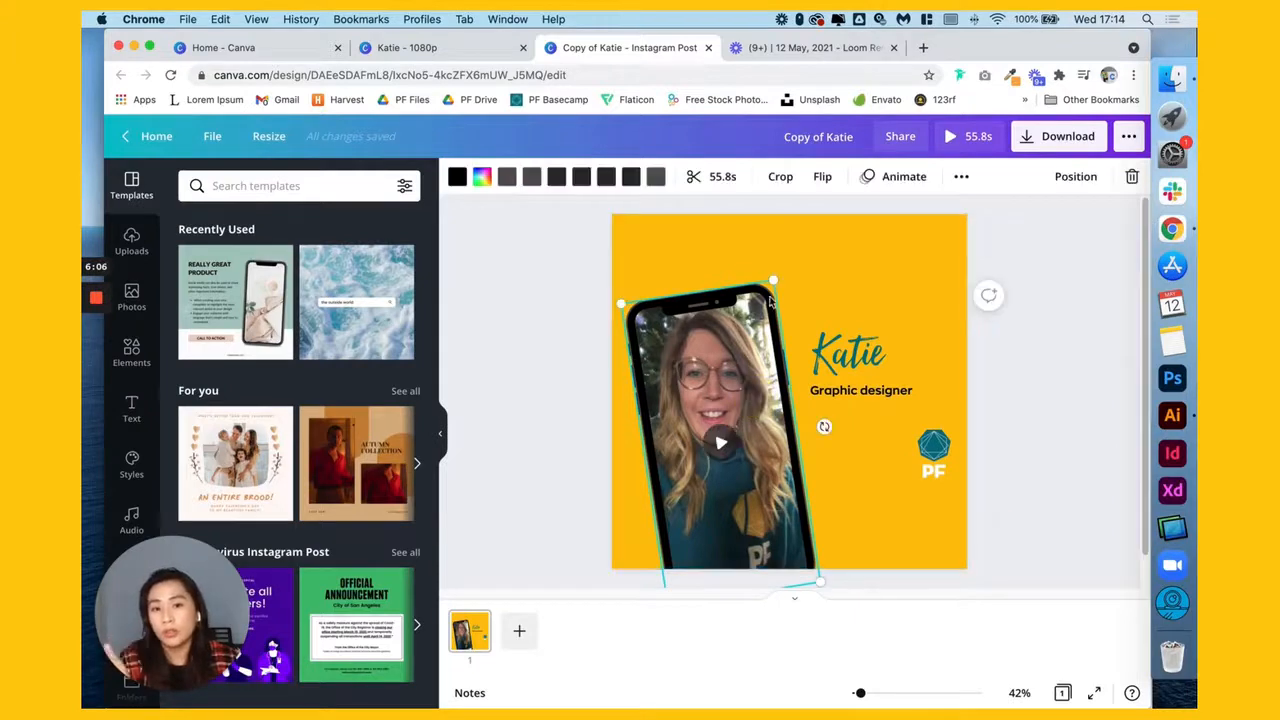
left_click_drag(772, 283, 866, 177)
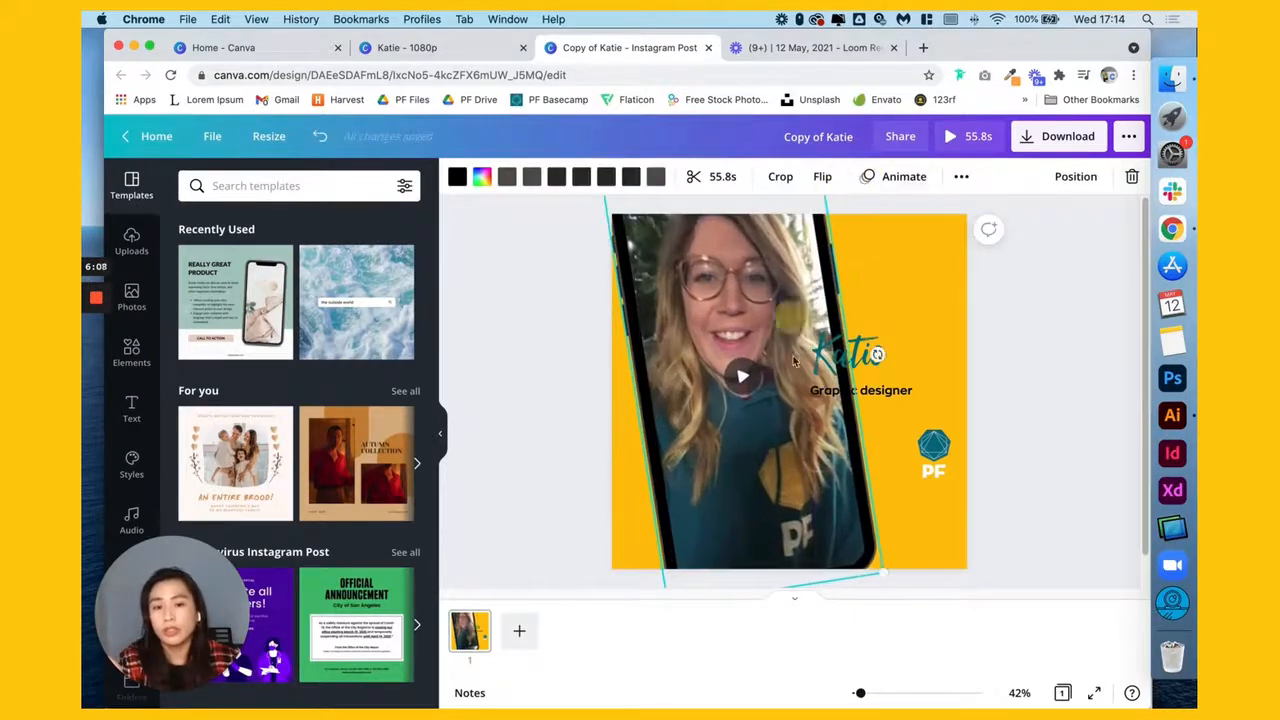
left_click_drag(790, 316, 810, 386)
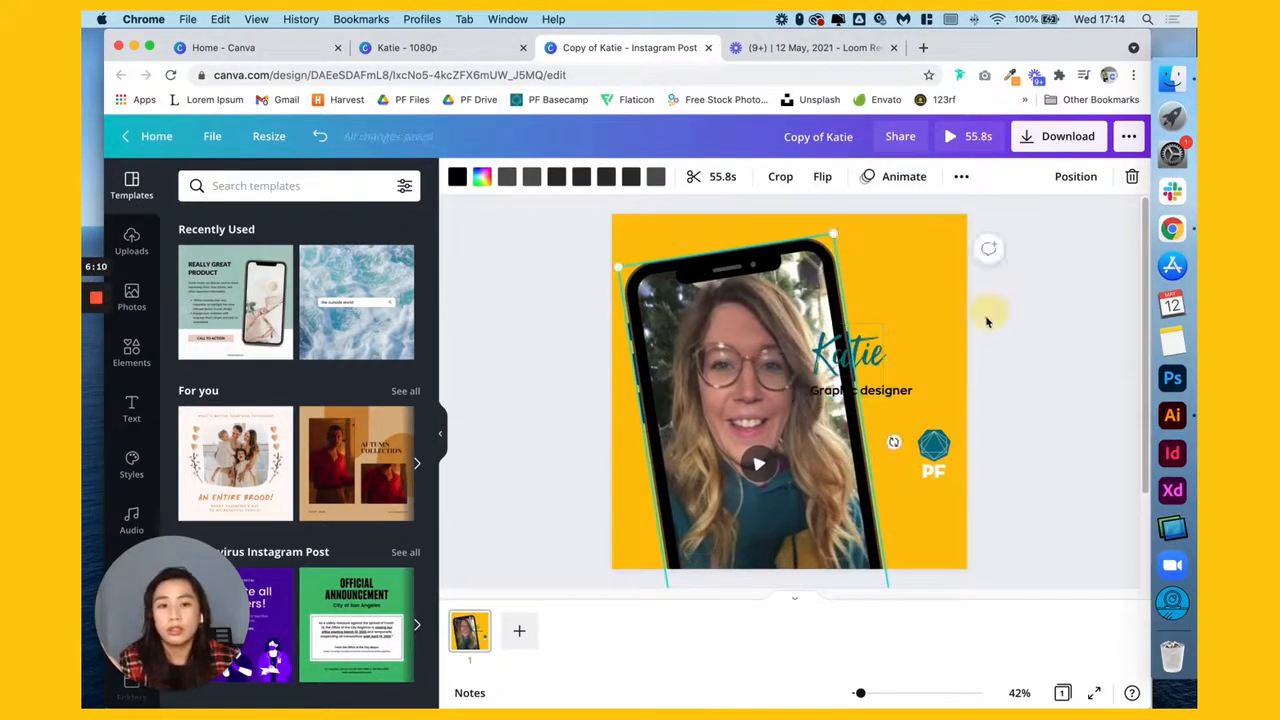
left_click(988, 317)
Enlarge the name heading to about font size 273 and shift the phone partly off the page's left edge to clear it
left_click(875, 350)
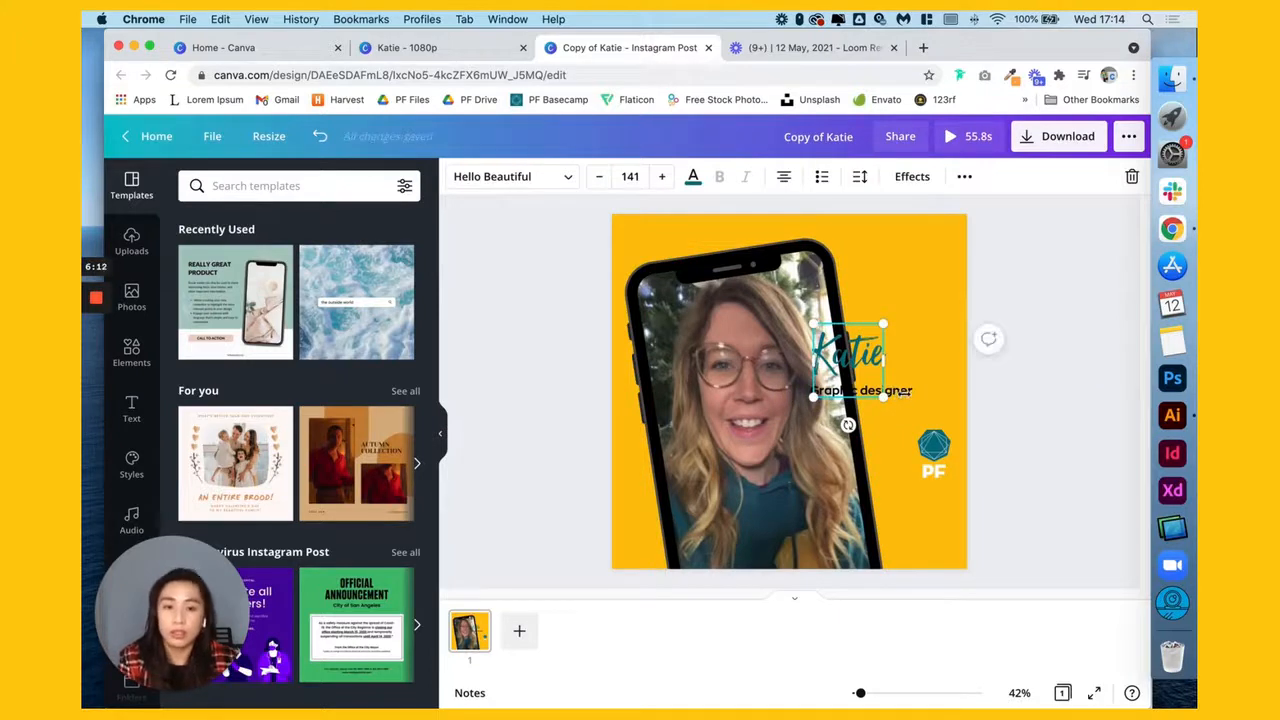
left_click(884, 379)
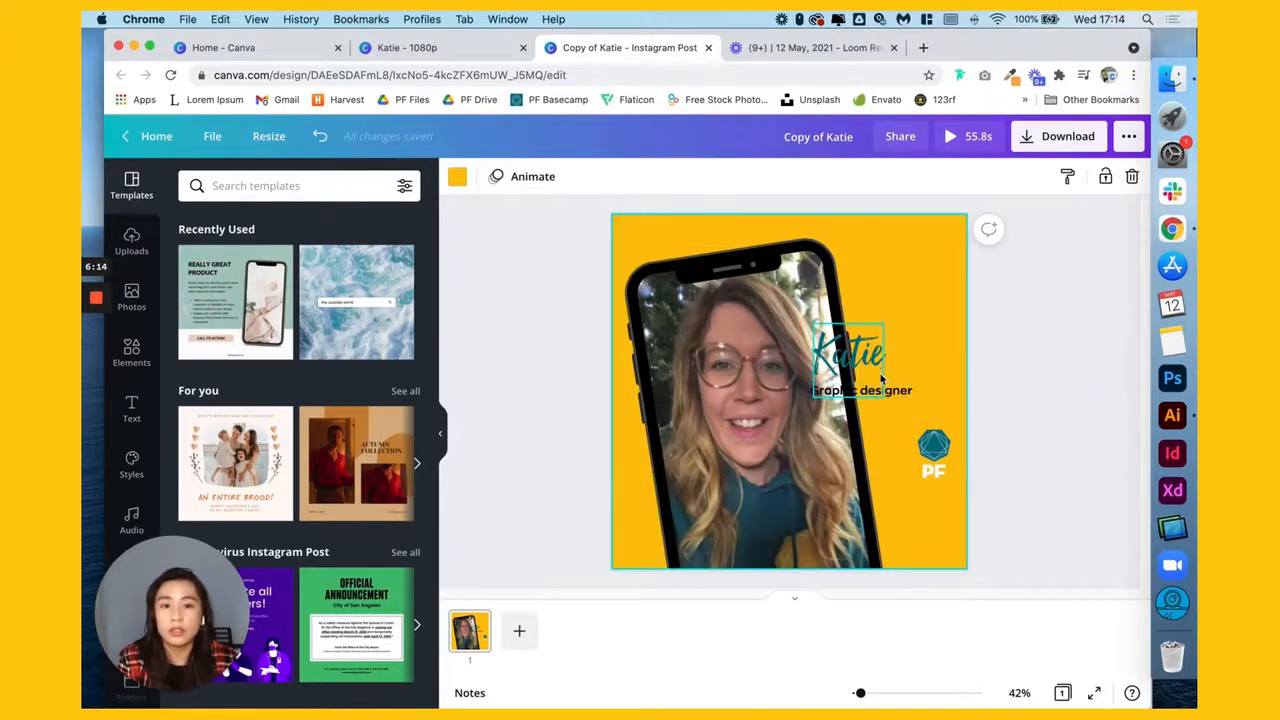
left_click(881, 334)
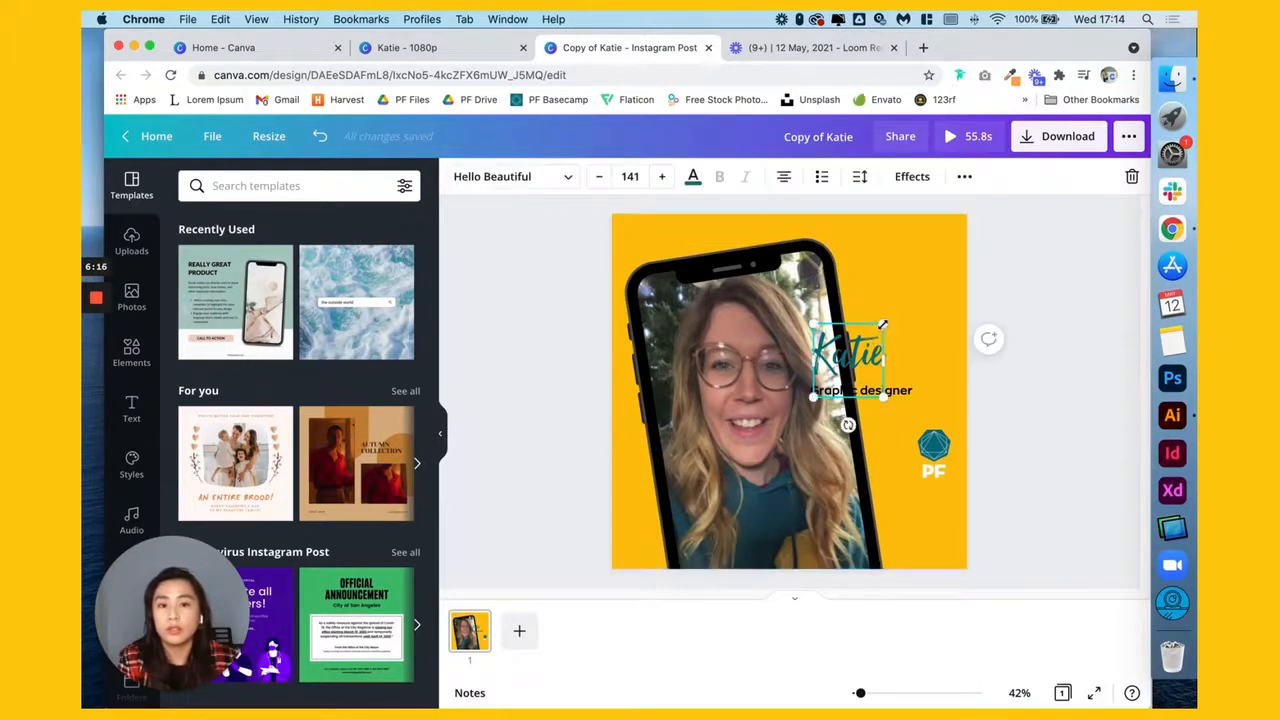
left_click_drag(883, 325, 951, 254)
left_click_drag(915, 313, 900, 310)
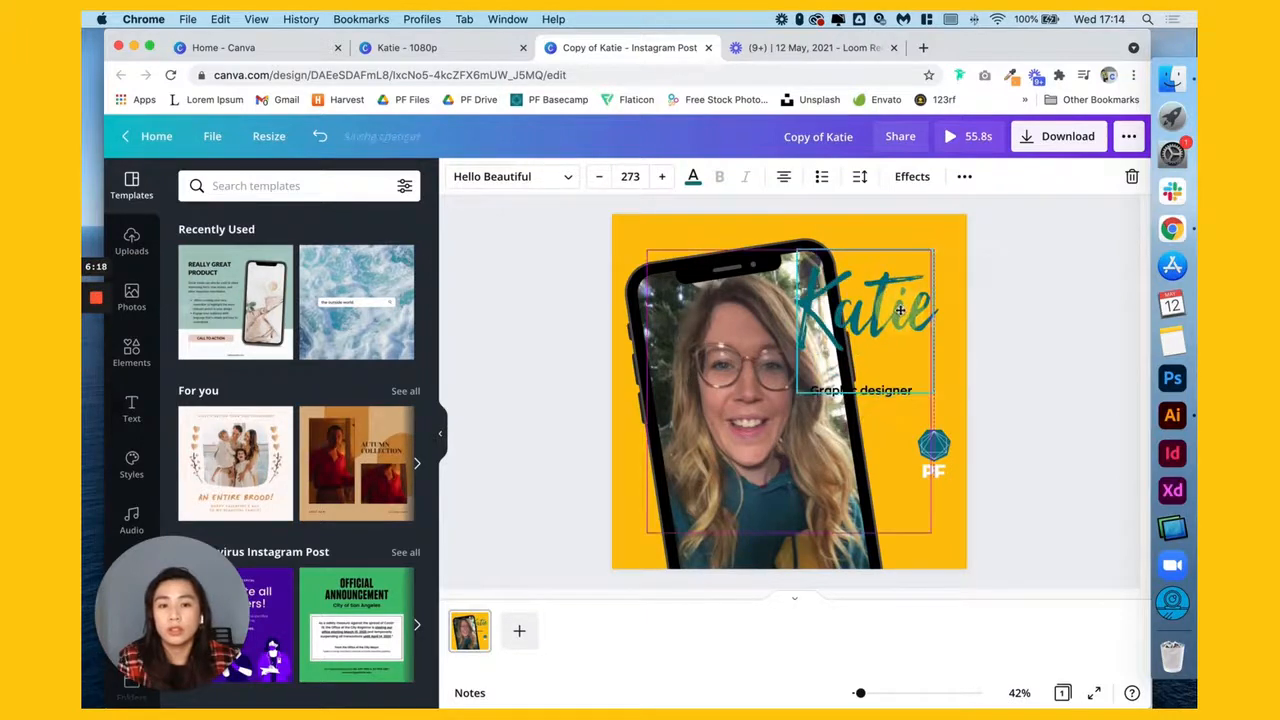
left_click_drag(777, 346, 666, 344)
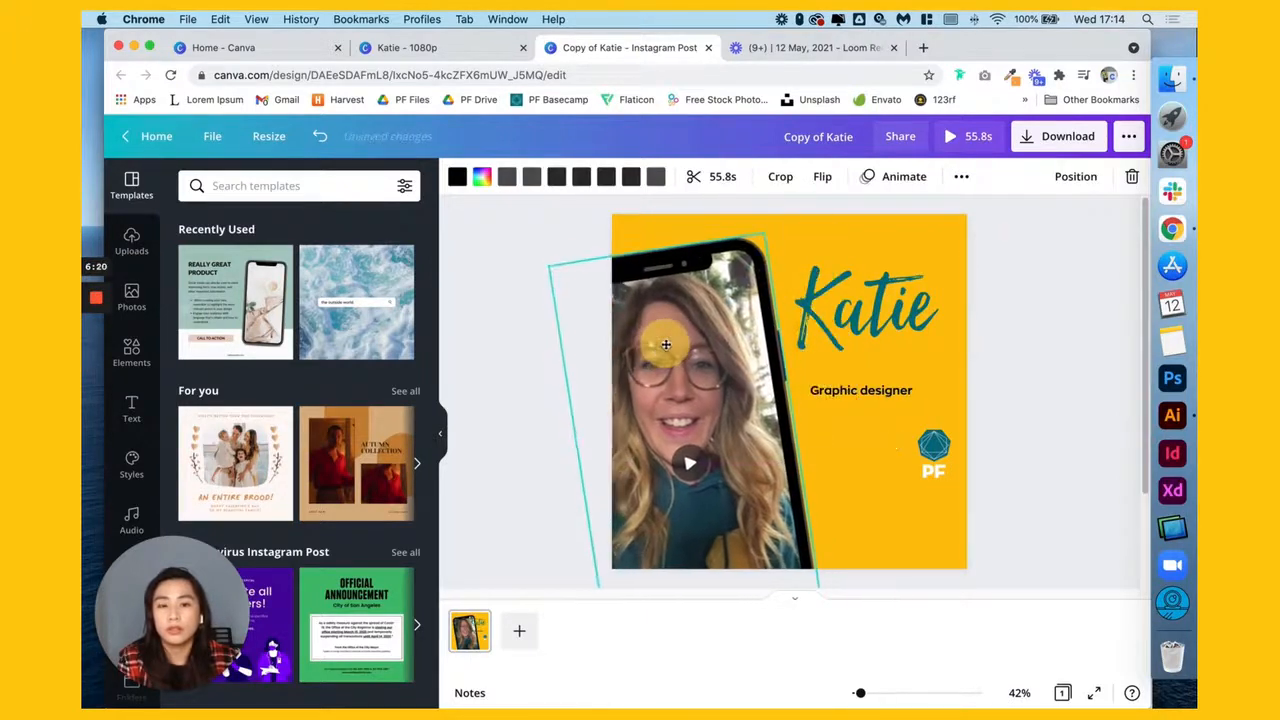
left_click(997, 335)
Enlarge the "Graphic designer" subheading to about size 37.9 and left-align it beneath the name heading
left_click(812, 398)
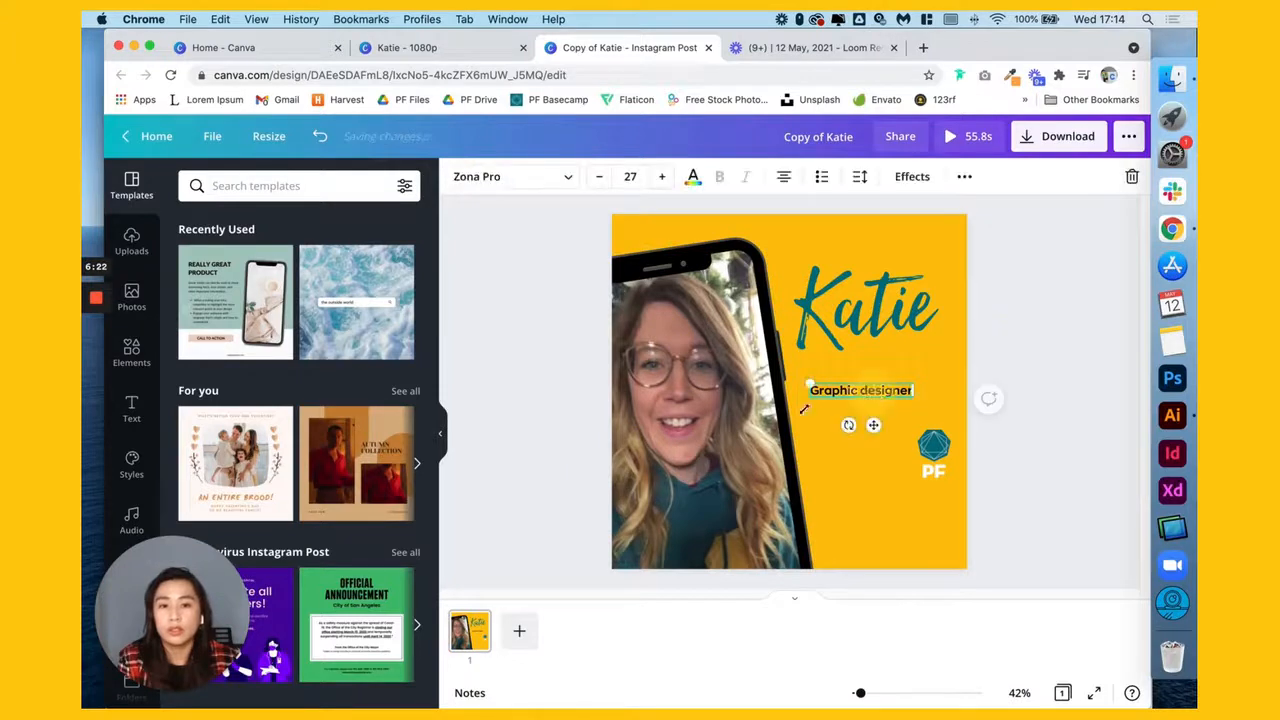
left_click_drag(807, 383, 746, 375)
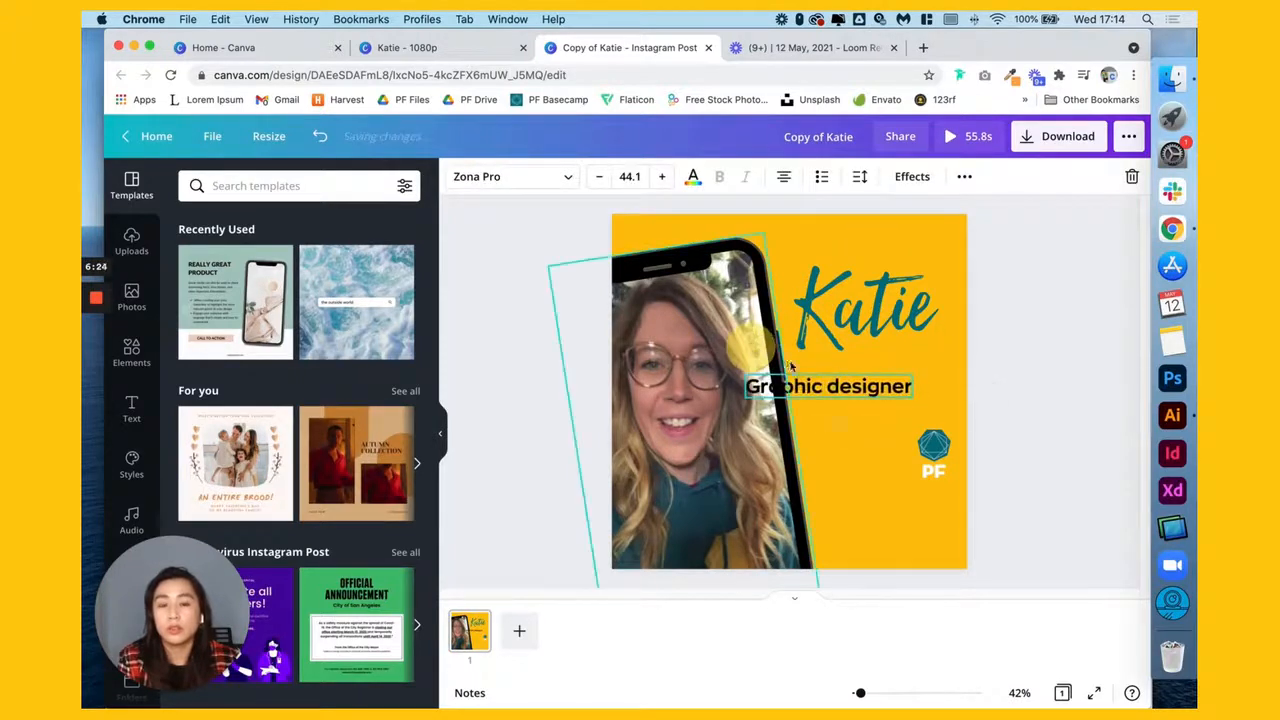
left_click_drag(849, 382, 912, 384)
left_click(992, 331)
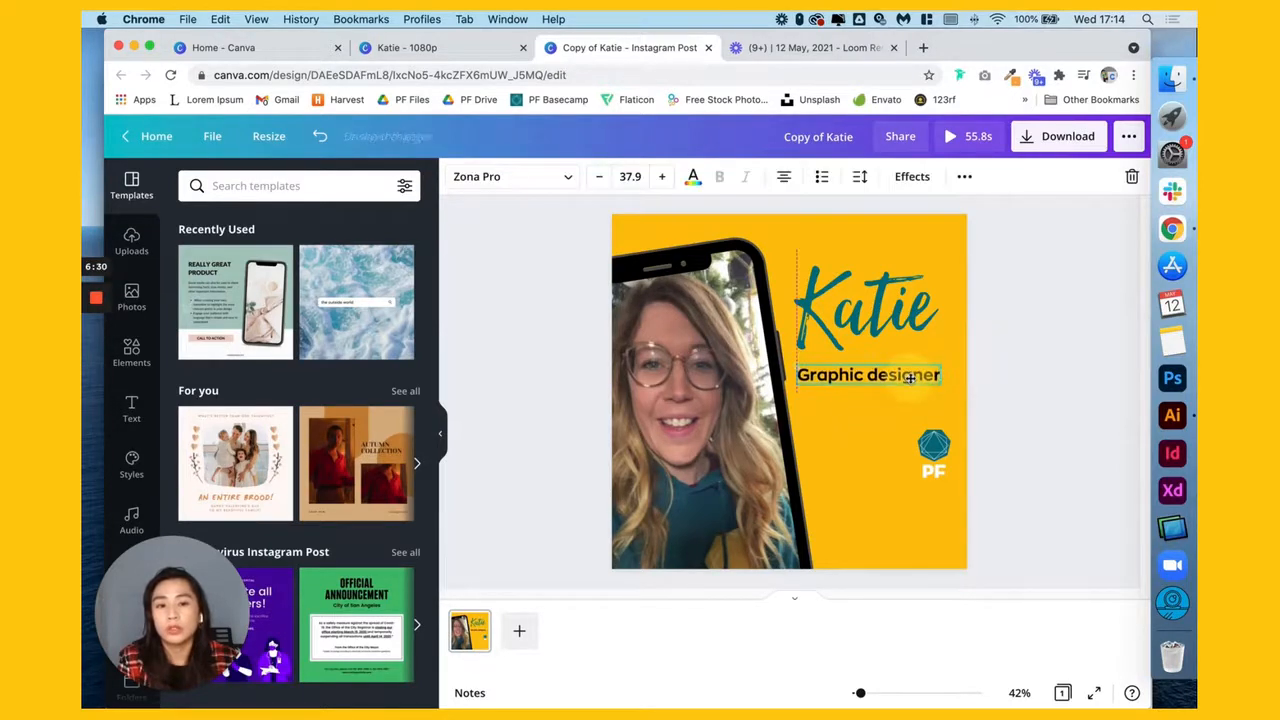
left_click(1022, 338)
Move the PF logo down towards the page's lower right corner and make the "Graphic designer" subheading smaller
left_click_drag(931, 449, 913, 511)
left_click(879, 380)
left_click_drag(945, 366, 967, 345)
left_click(1034, 309)
left_click(919, 371)
left_click(974, 319)
Raise the name heading towards the page's upper edge and move the "Graphic designer" subheading up close beneath it
left_click(900, 300)
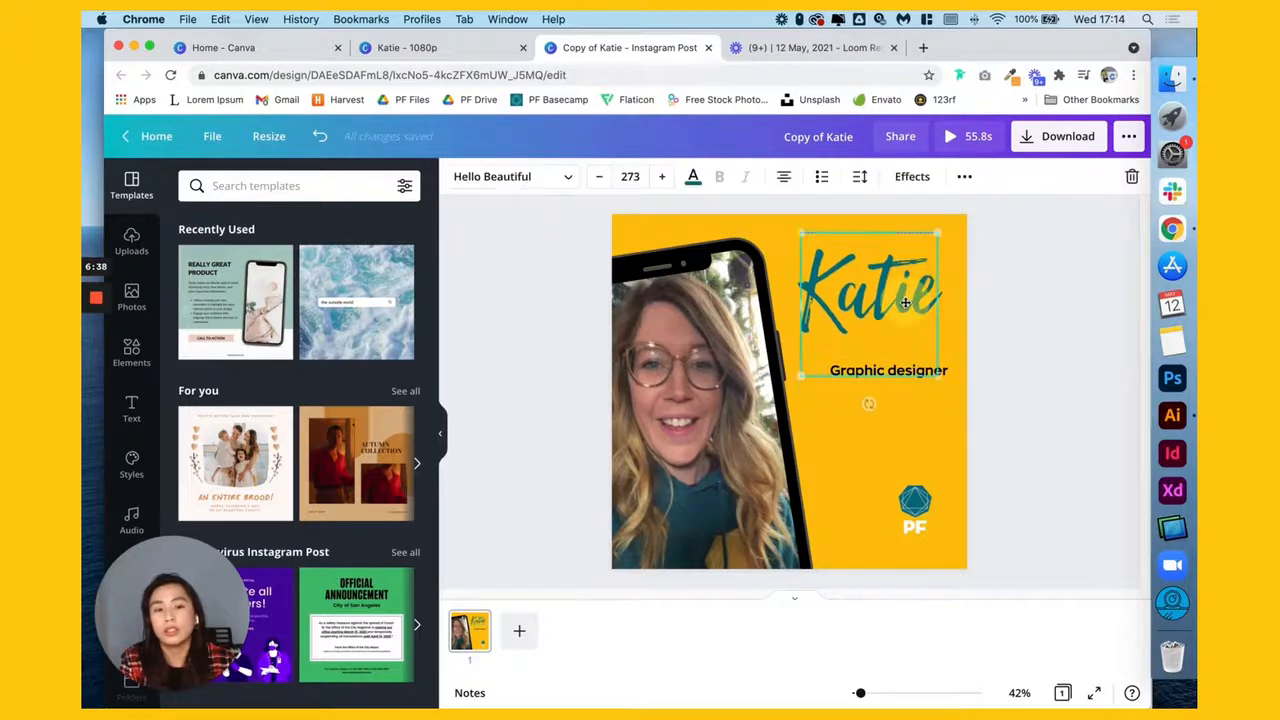
left_click(1019, 319)
left_click_drag(907, 372, 907, 350)
left_click(1042, 325)
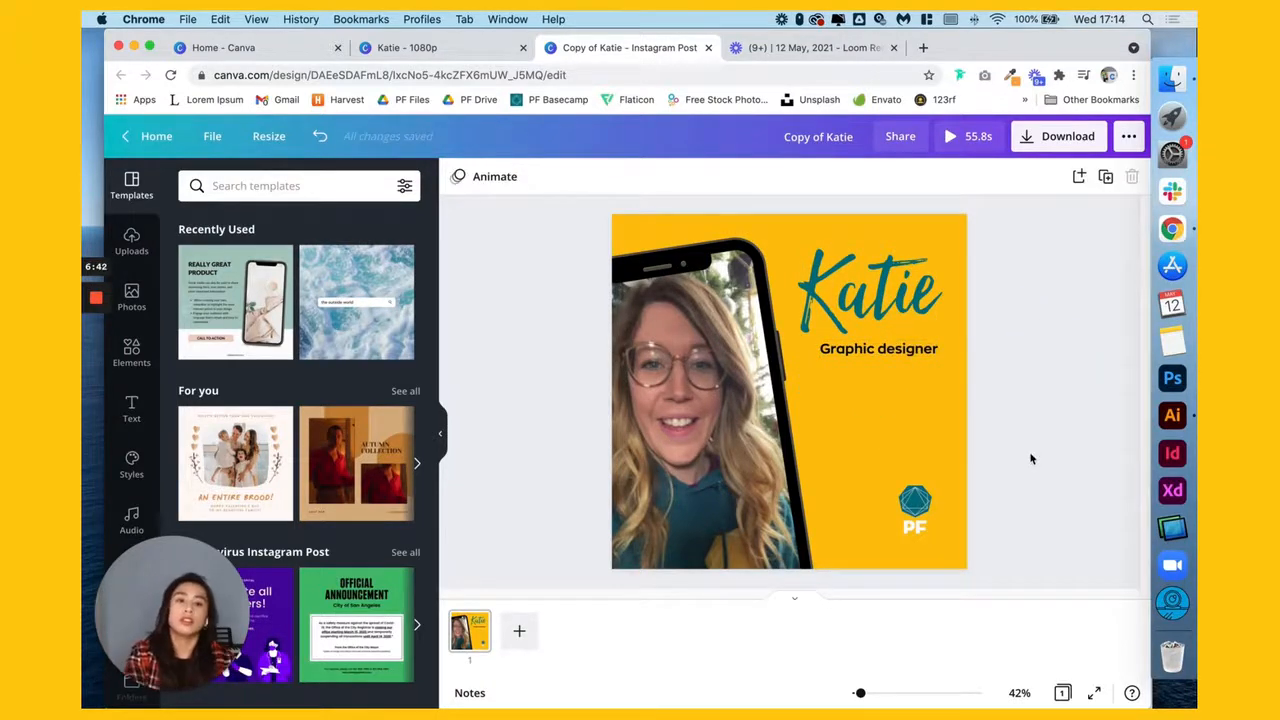
Shift the phone frame slightly down and right, and place the PF logo directly below the "Graphic designer" subheading
left_click_drag(754, 419, 763, 437)
left_click_drag(925, 505, 880, 393)
left_click(1046, 382)
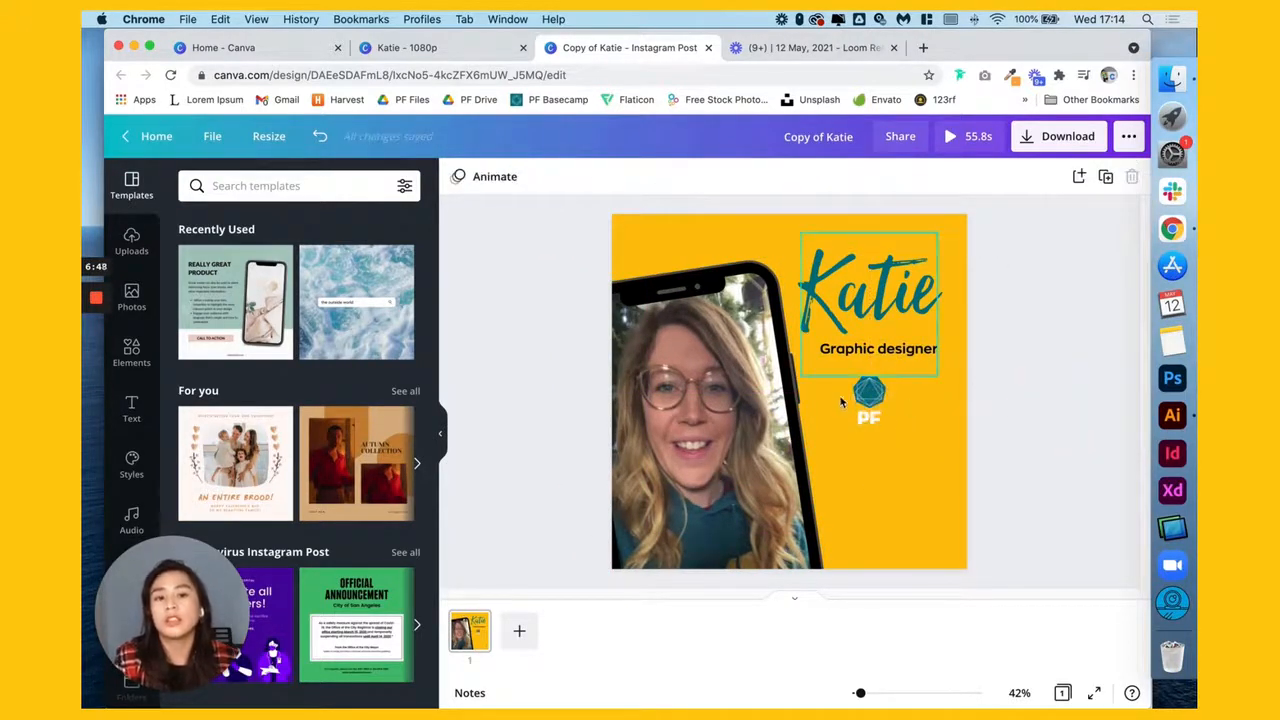
left_click(860, 372)
left_click(1068, 414)
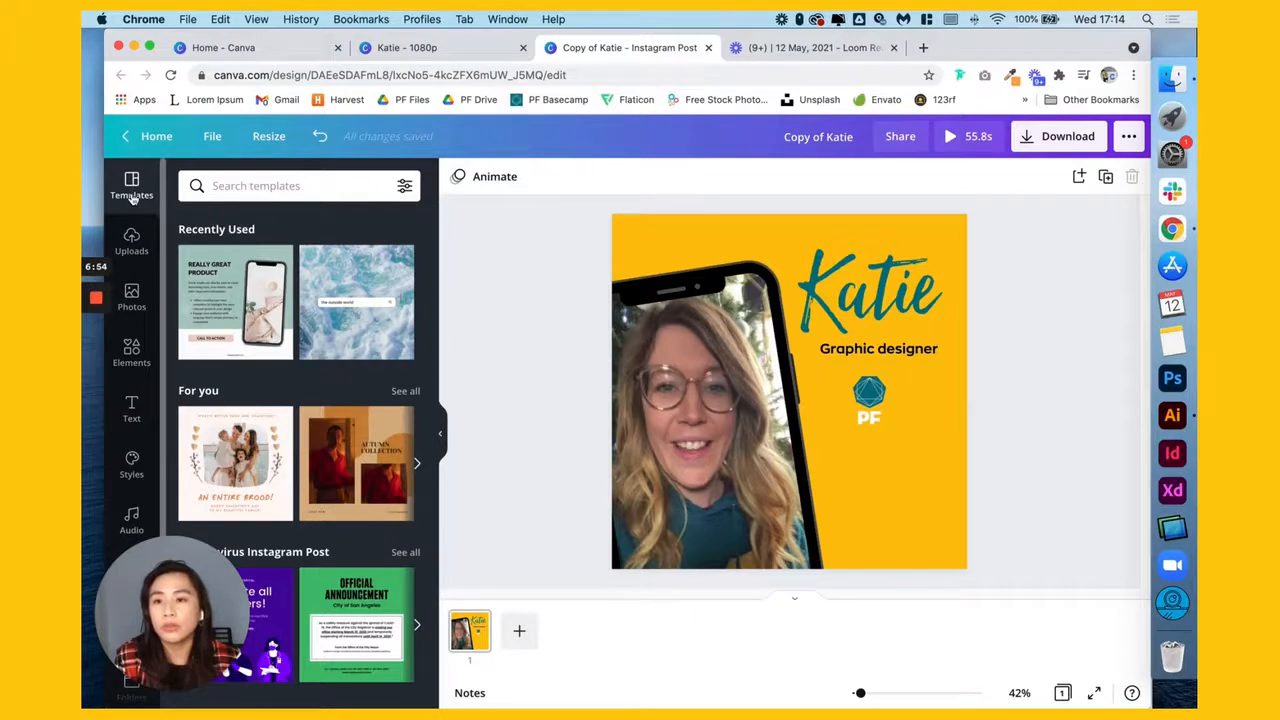
Add the "Really great product" phone template as a new page and fill its phone frame with the uploaded 55.8 s portrait clip
left_click(236, 297)
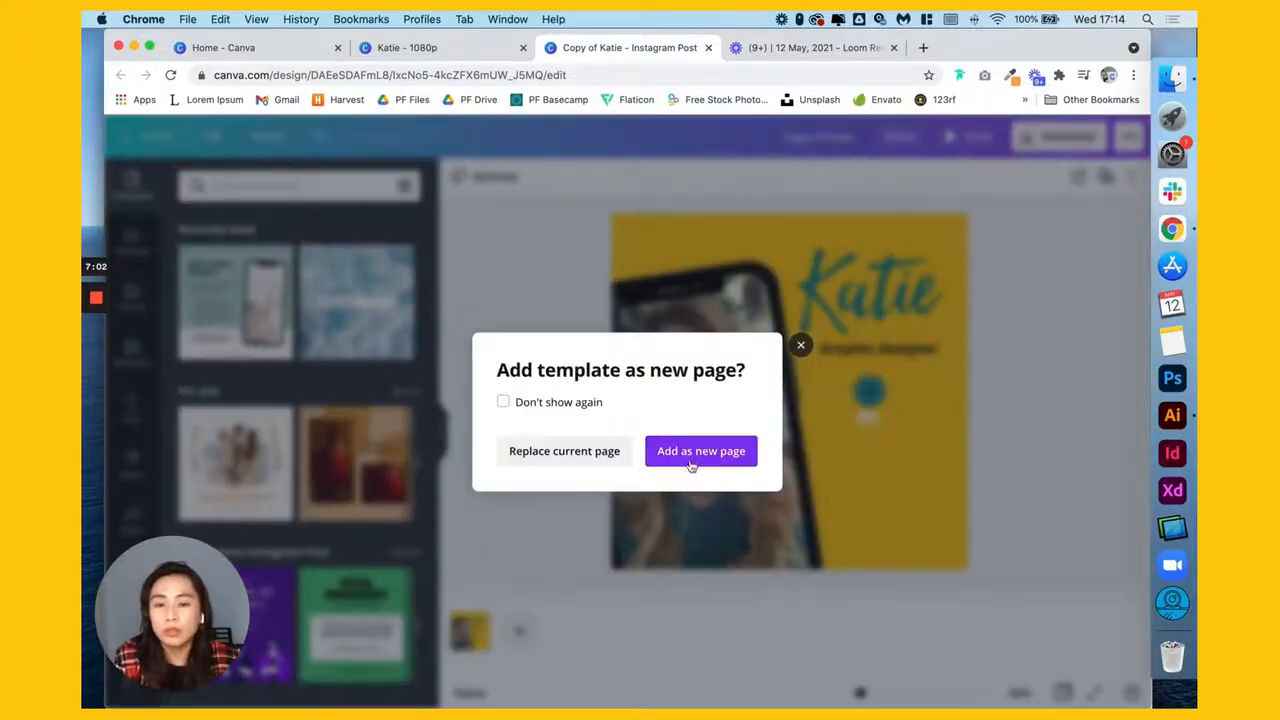
left_click(662, 453)
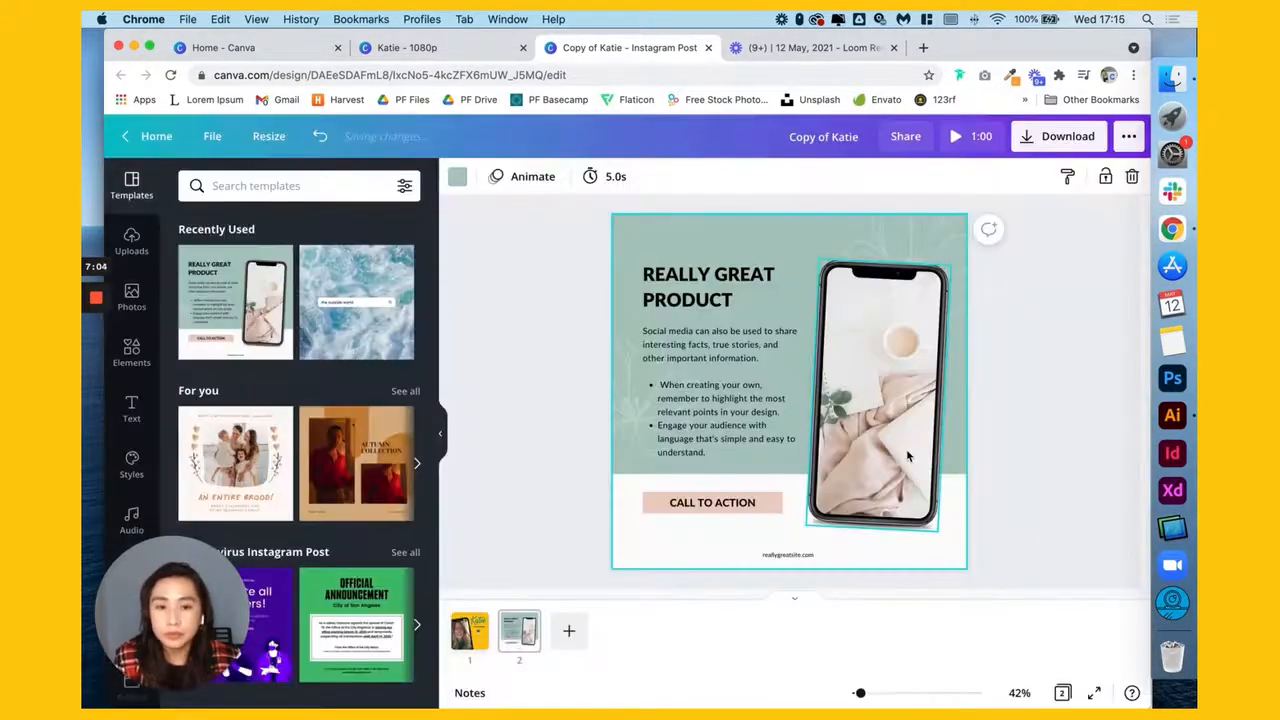
left_click(131, 297)
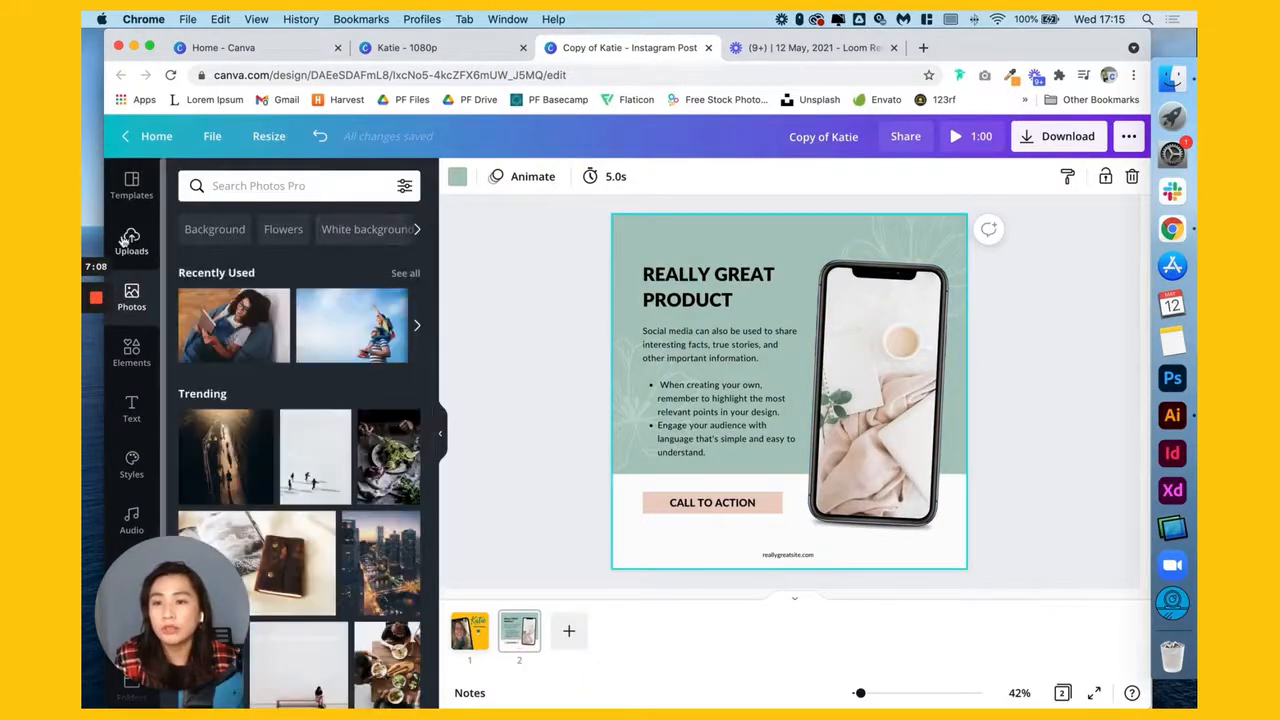
left_click(131, 240)
left_click(302, 256)
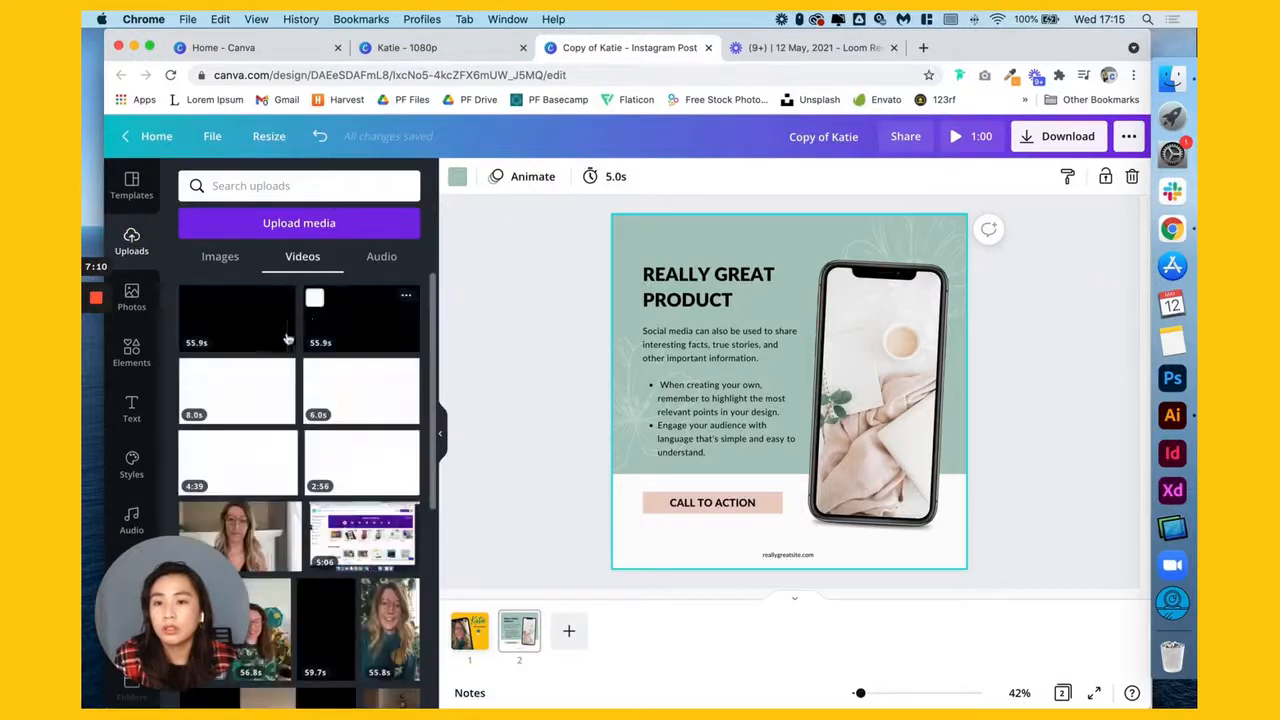
scroll(336, 490, "down", 5)
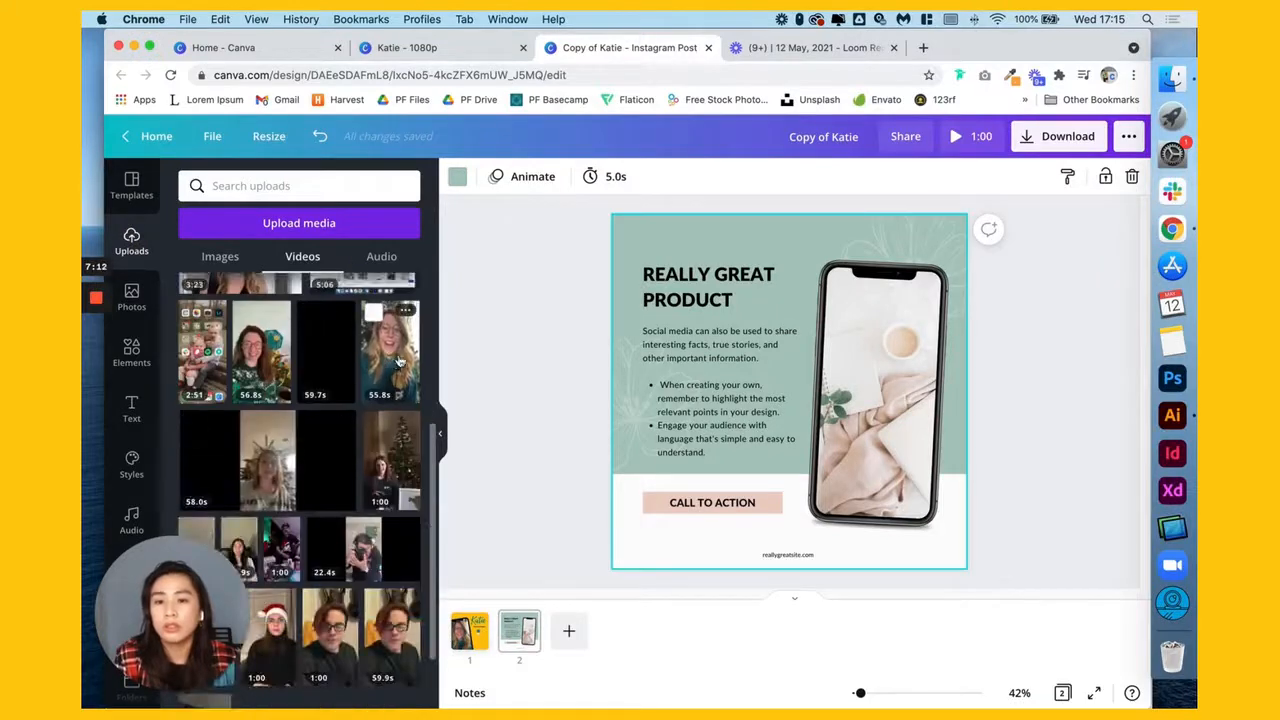
left_click_drag(390, 350, 834, 368)
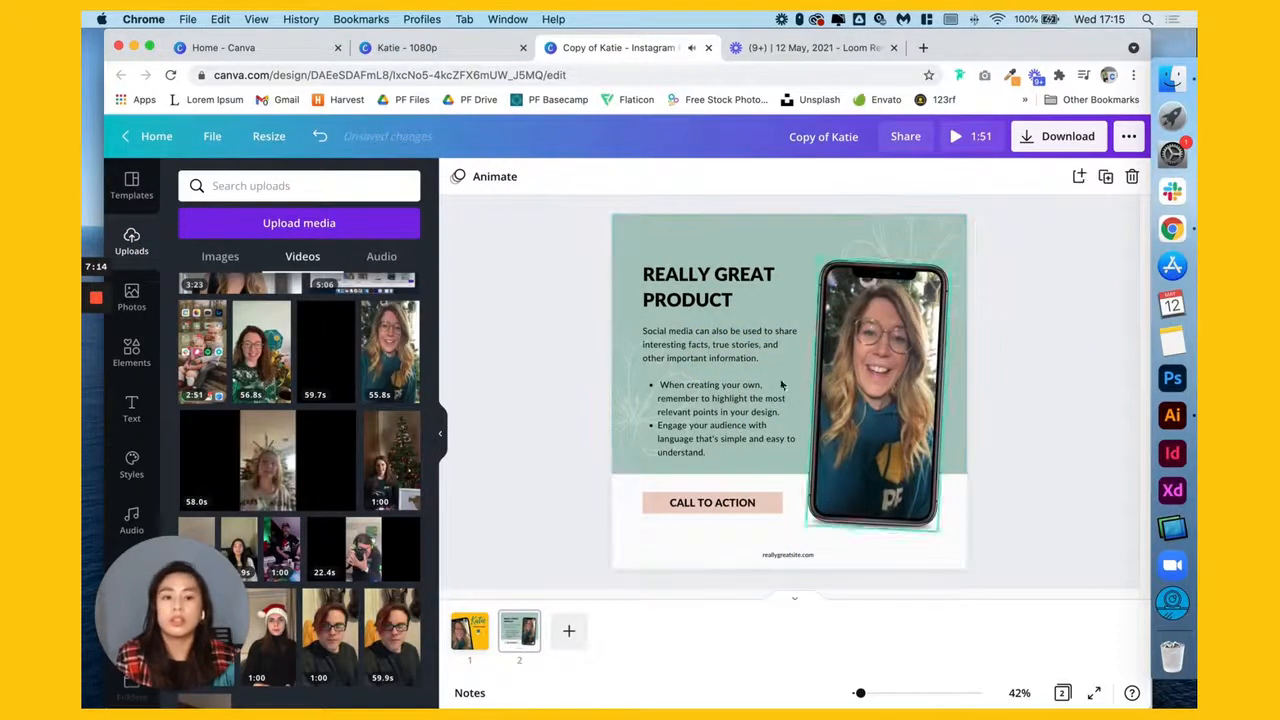
left_click(858, 385)
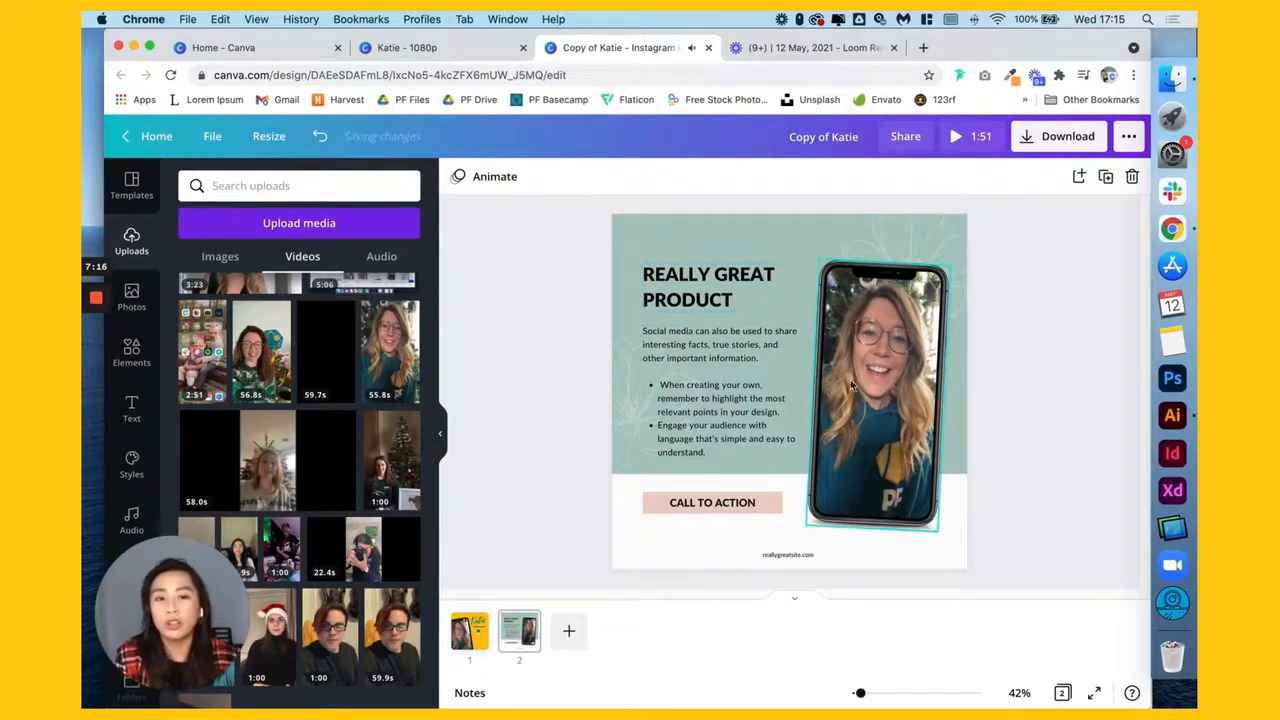